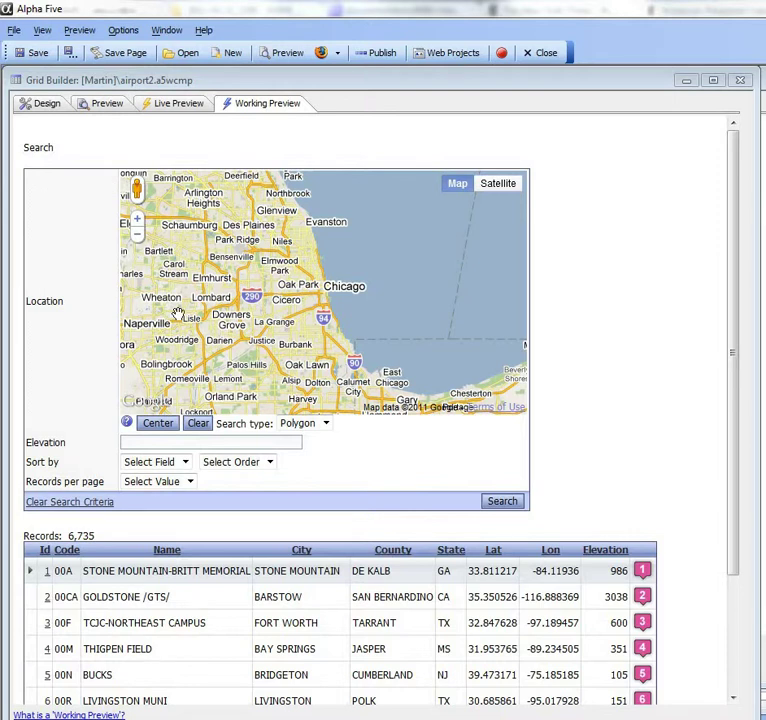
In the map properties of the Location search field, set the marker click action to Open Detail View and accept the dialog.
{"action": "left_click", "coordinate": [43, 106]}
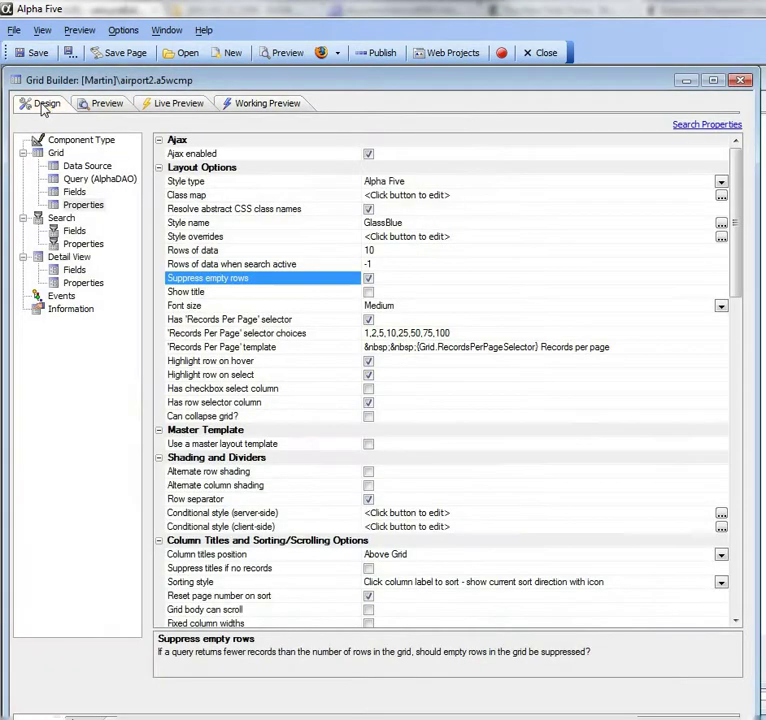
{"action": "left_click", "coordinate": [74, 234]}
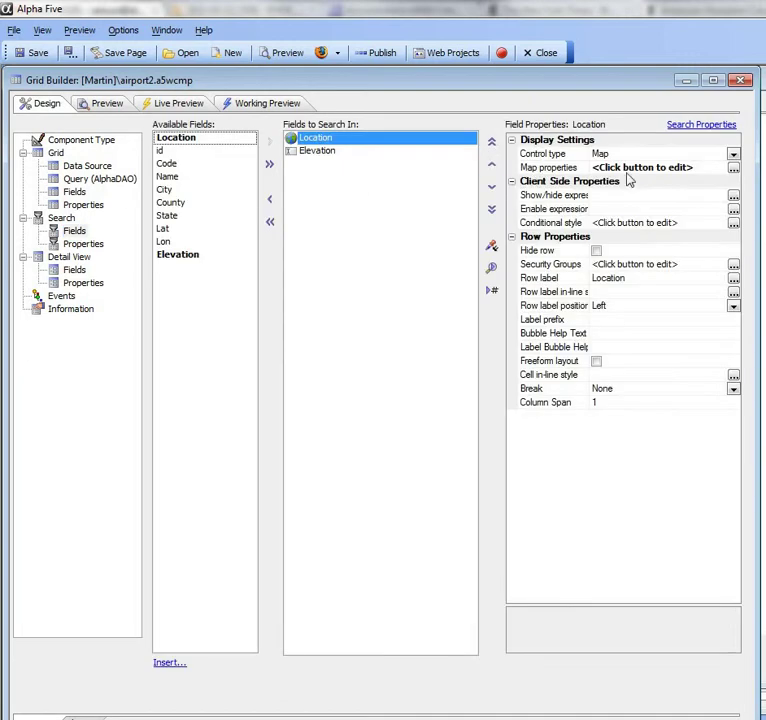
{"action": "left_click", "coordinate": [733, 167]}
{"action": "left_click_drag", "start_coordinate": [575, 148], "coordinate": [236, 60]}
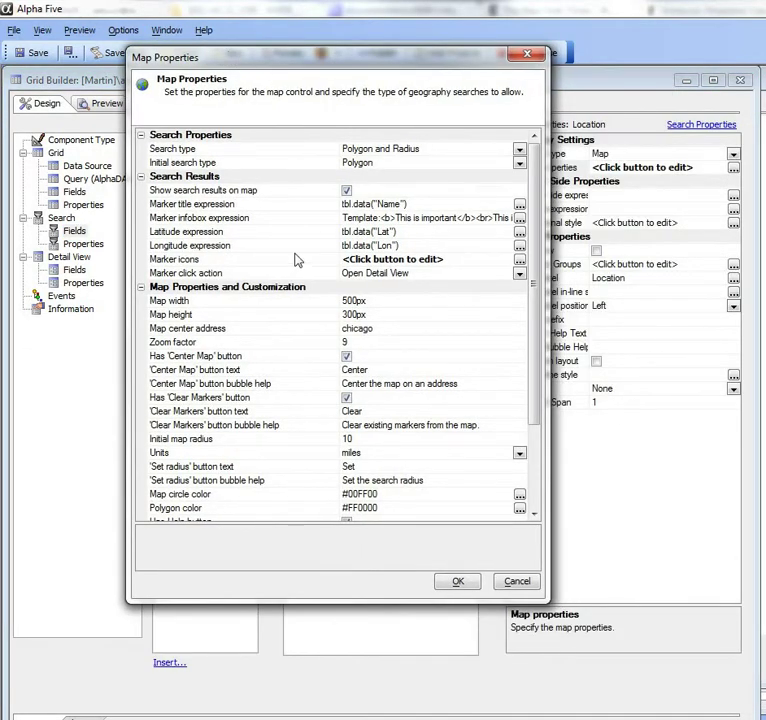
{"action": "left_click", "coordinate": [191, 277]}
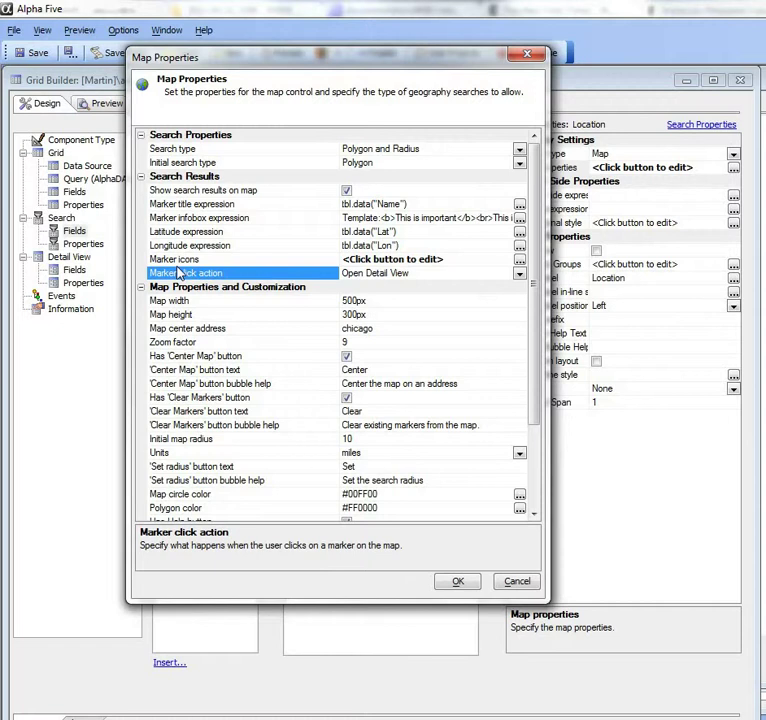
{"action": "left_click", "coordinate": [519, 273]}
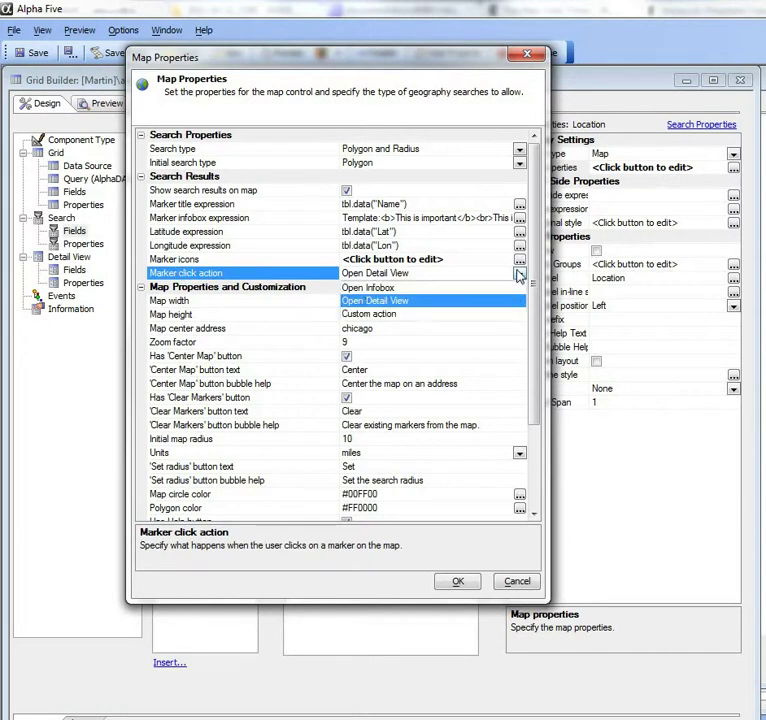
{"action": "left_click", "coordinate": [367, 303]}
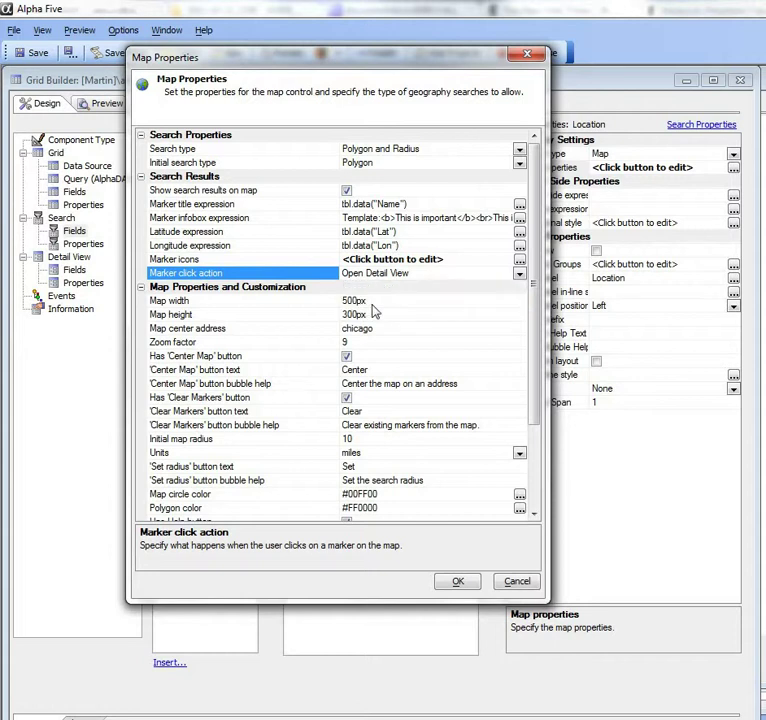
{"action": "left_click", "coordinate": [458, 584]}
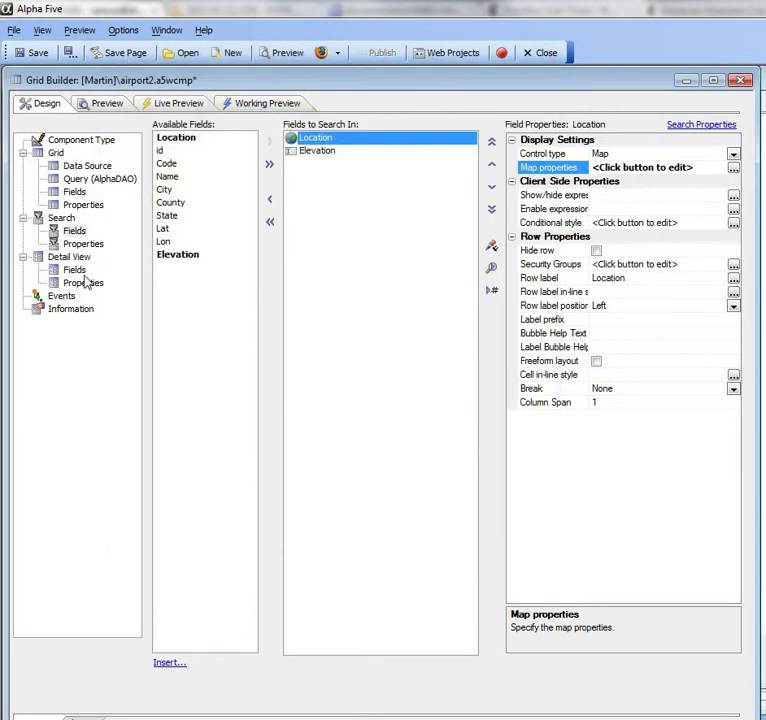
In the working preview, draw a four-point search polygon through Evanston, Schaumburg, Naperville and Oak Lawn and run the search.
{"action": "left_click", "coordinate": [260, 110]}
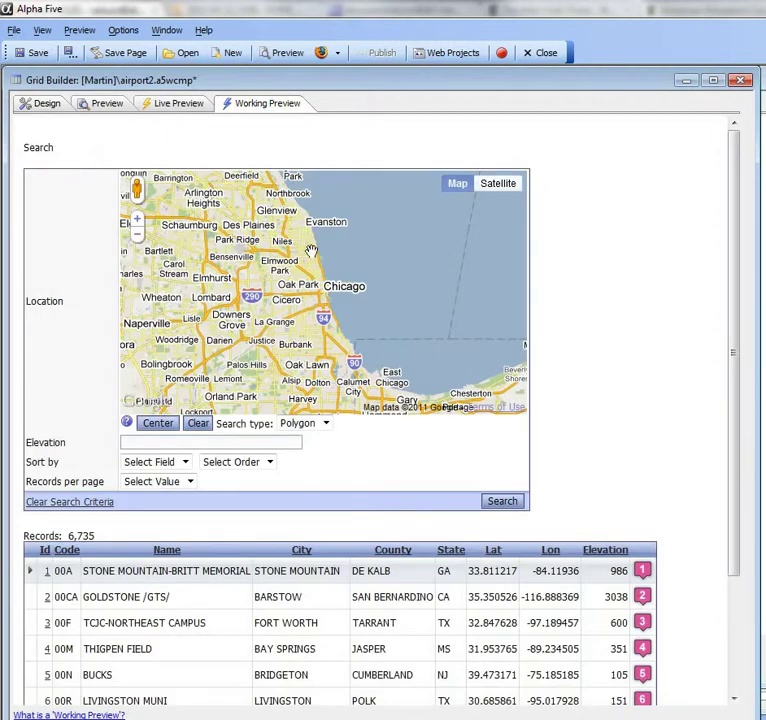
{"action": "left_click", "coordinate": [311, 246]}
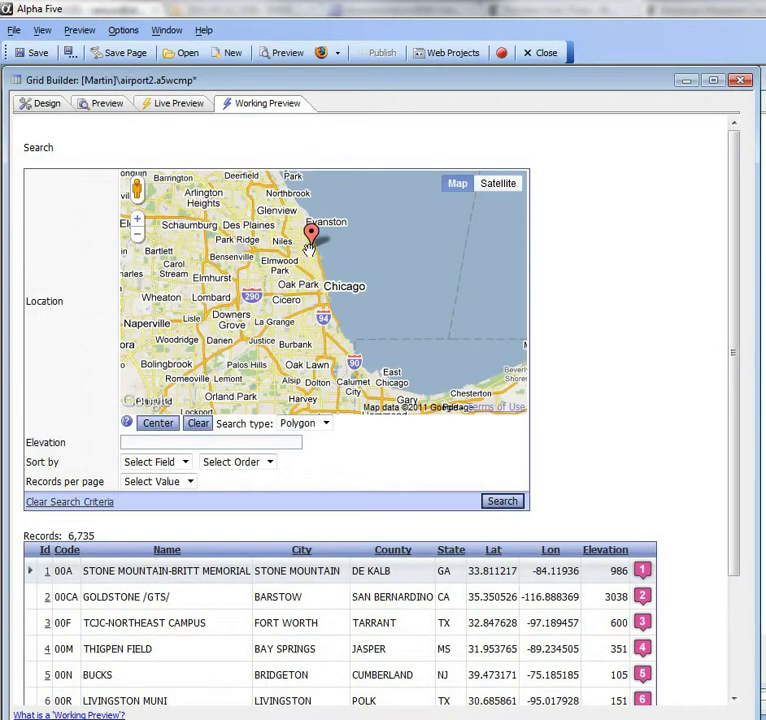
{"action": "left_click", "coordinate": [166, 236]}
{"action": "left_click", "coordinate": [164, 314]}
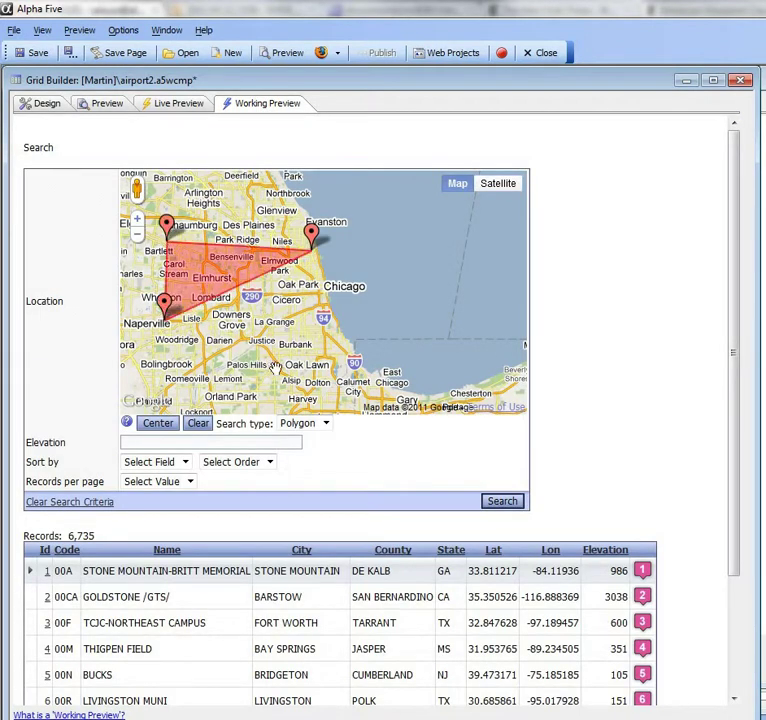
{"action": "left_click", "coordinate": [282, 356]}
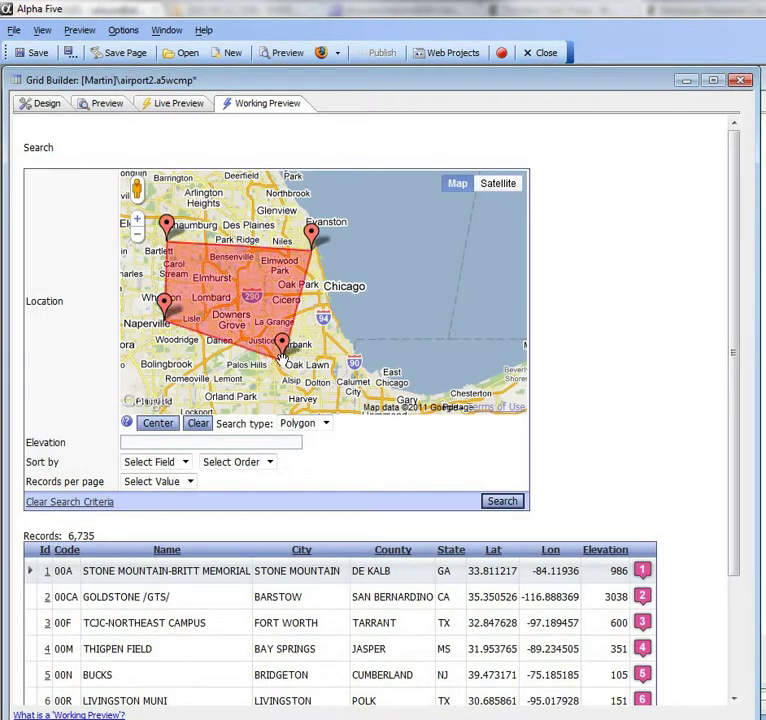
{"action": "left_click", "coordinate": [500, 502]}
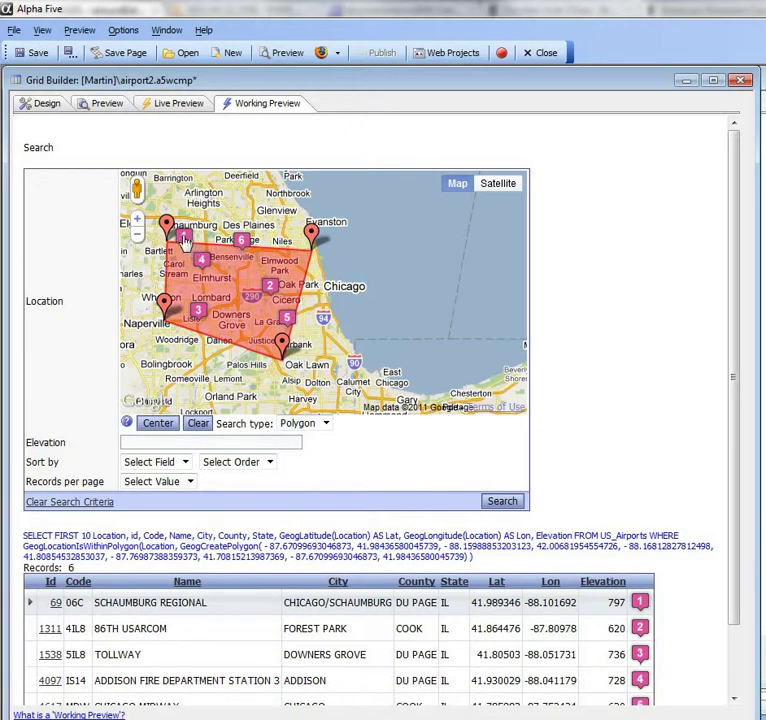
Open the detail views of the airports at map markers 1 and 3, closing each one after viewing it.
{"action": "mouse_move", "coordinate": [185, 240]}
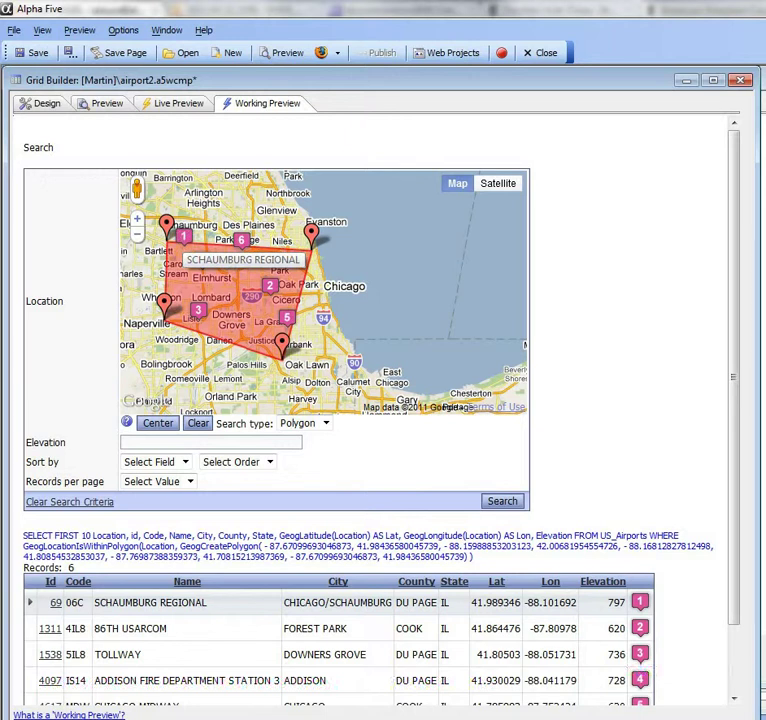
{"action": "left_click", "coordinate": [185, 240]}
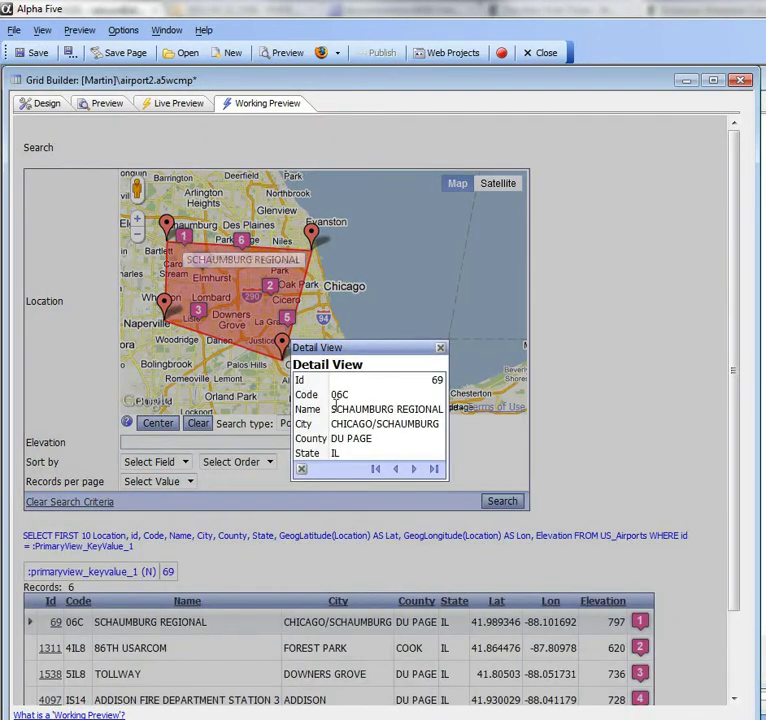
{"action": "left_click", "coordinate": [440, 349]}
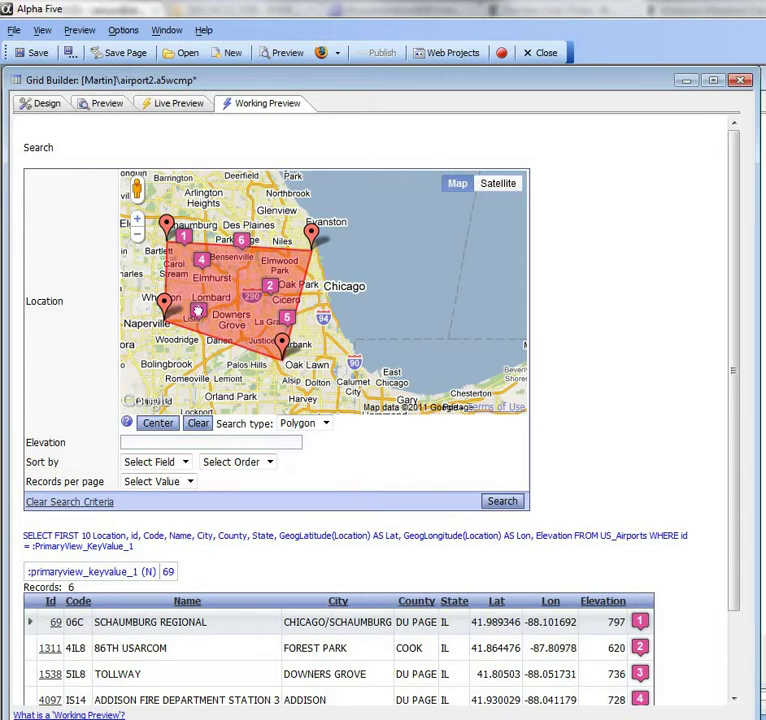
{"action": "left_click", "coordinate": [198, 314]}
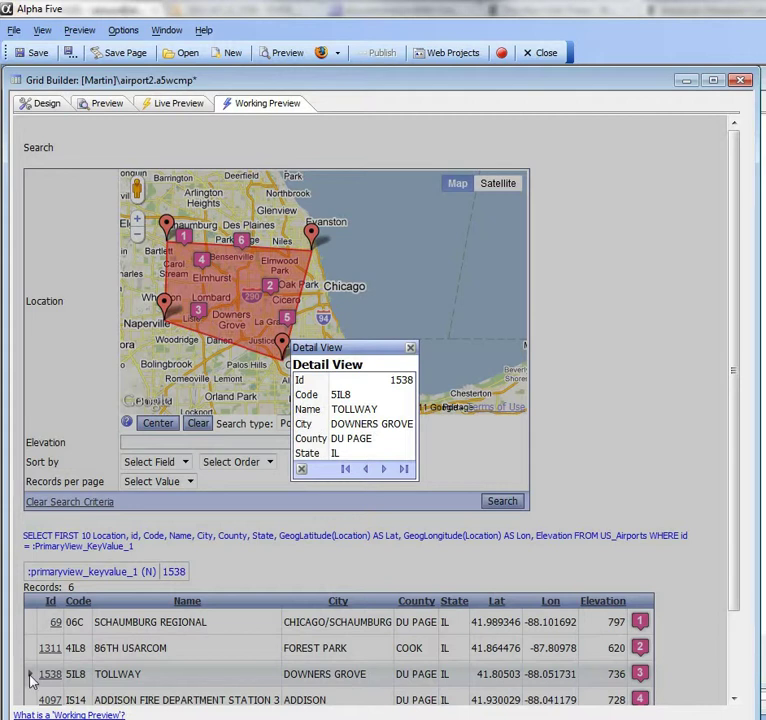
{"action": "left_click", "coordinate": [410, 349]}
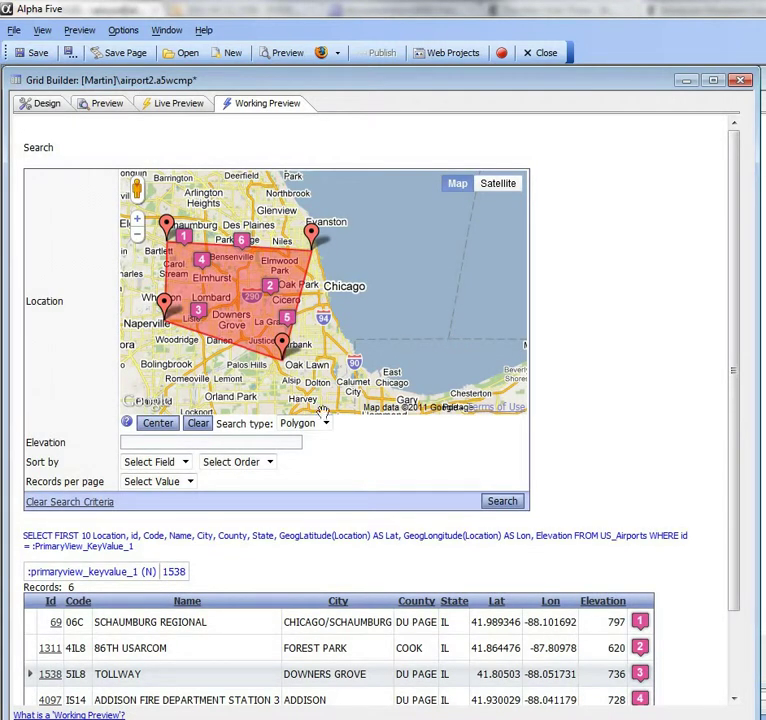
Enlarge the polygon by moving its two southern vertices to near Momence and southwest of Aurora, then rerun the search and review the result rows.
{"action": "mouse_move", "coordinate": [281, 345]}
{"action": "left_mouse_down"}
{"action": "mouse_move", "coordinate": [317, 361]}
{"action": "mouse_move", "coordinate": [337, 392]}
{"action": "left_mouse_up"}
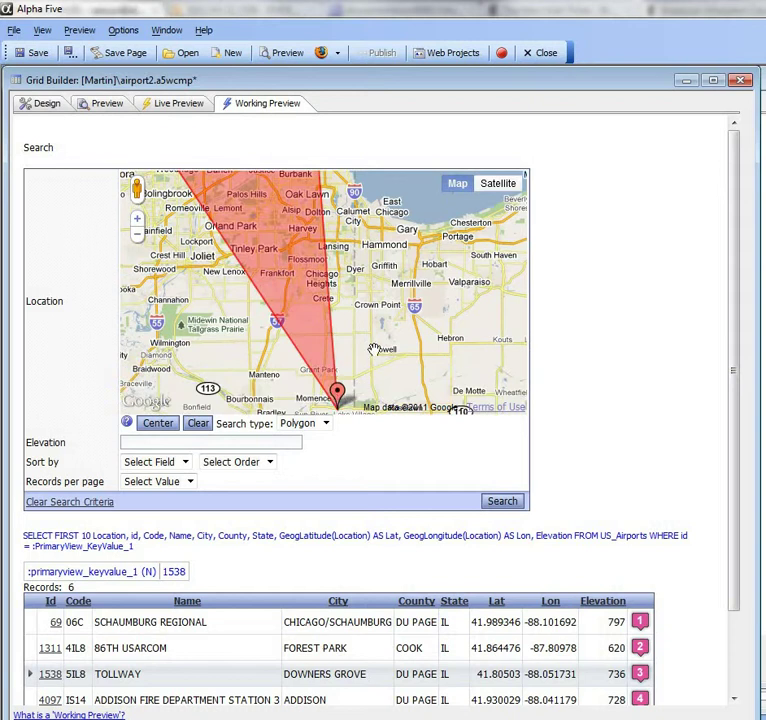
{"action": "scroll", "coordinate": [373, 347], "scroll_direction": "up", "scroll_amount": 1}
{"action": "scroll", "coordinate": [377, 343], "scroll_direction": "up", "scroll_amount": 1}
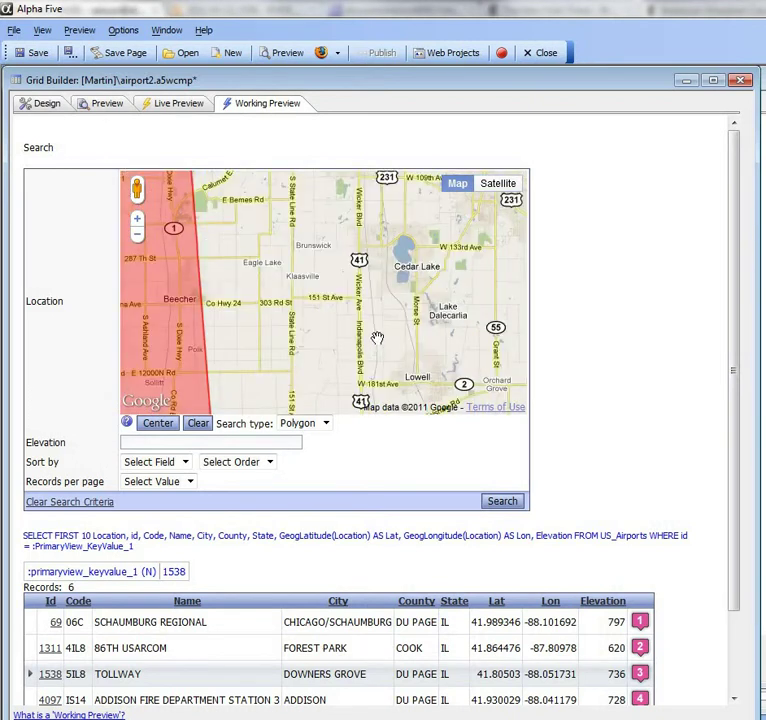
{"action": "scroll", "coordinate": [378, 338], "scroll_direction": "down", "scroll_amount": 3}
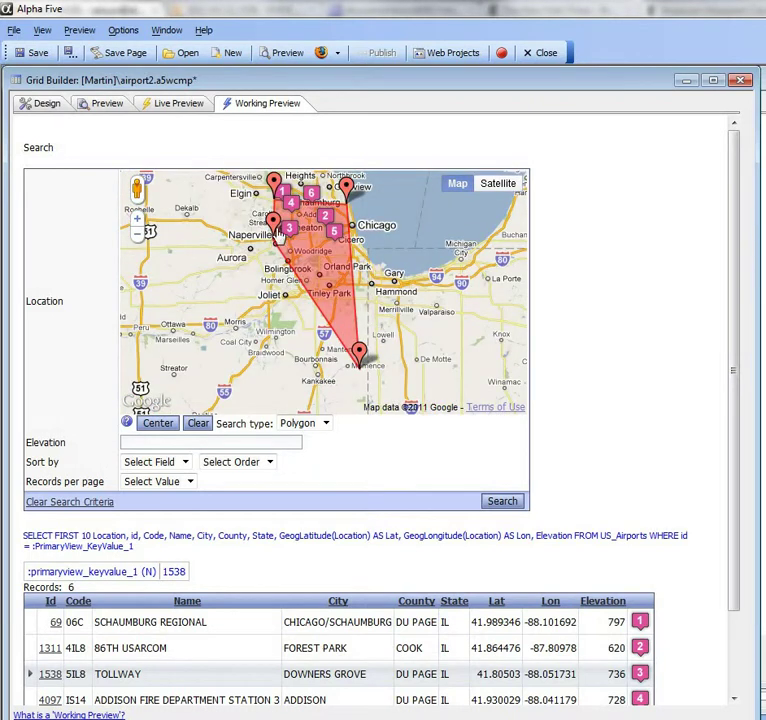
{"action": "mouse_move", "coordinate": [273, 222]}
{"action": "left_mouse_down"}
{"action": "mouse_move", "coordinate": [250, 225]}
{"action": "mouse_move", "coordinate": [220, 267]}
{"action": "left_mouse_up"}
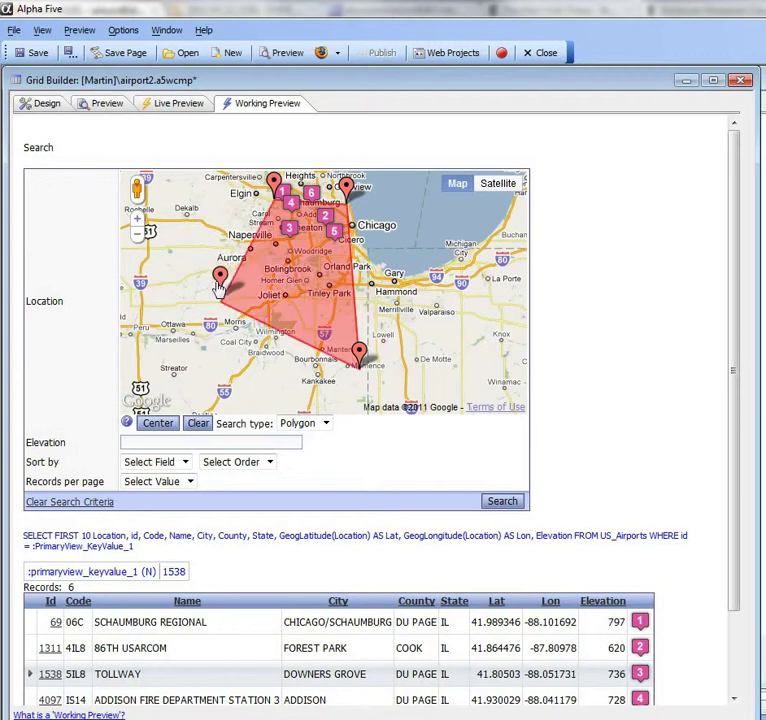
{"action": "left_click", "coordinate": [498, 505]}
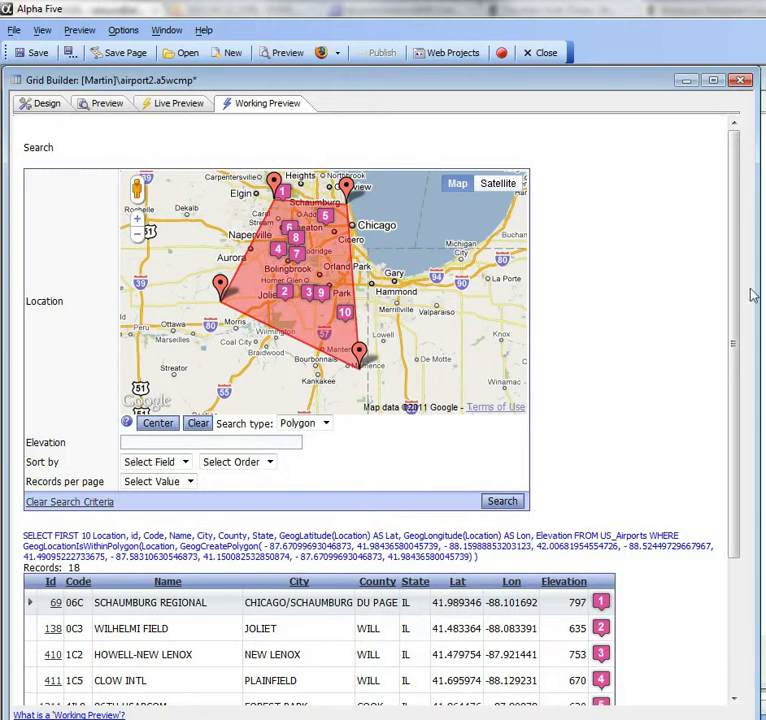
{"action": "left_click_drag", "start_coordinate": [737, 288], "coordinate": [744, 428]}
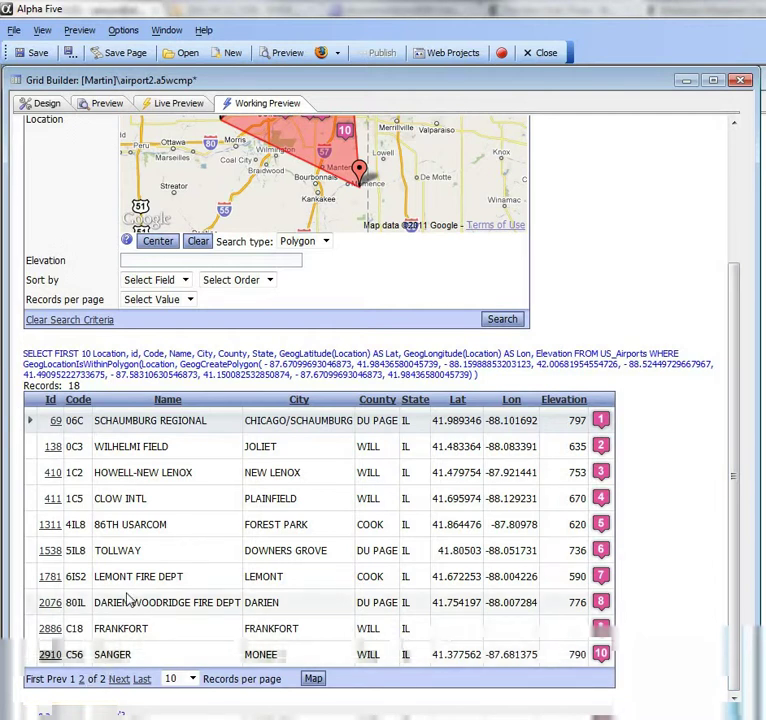
In the grid's design properties, set the rows of data when search active to 0.
{"action": "left_click", "coordinate": [46, 105]}
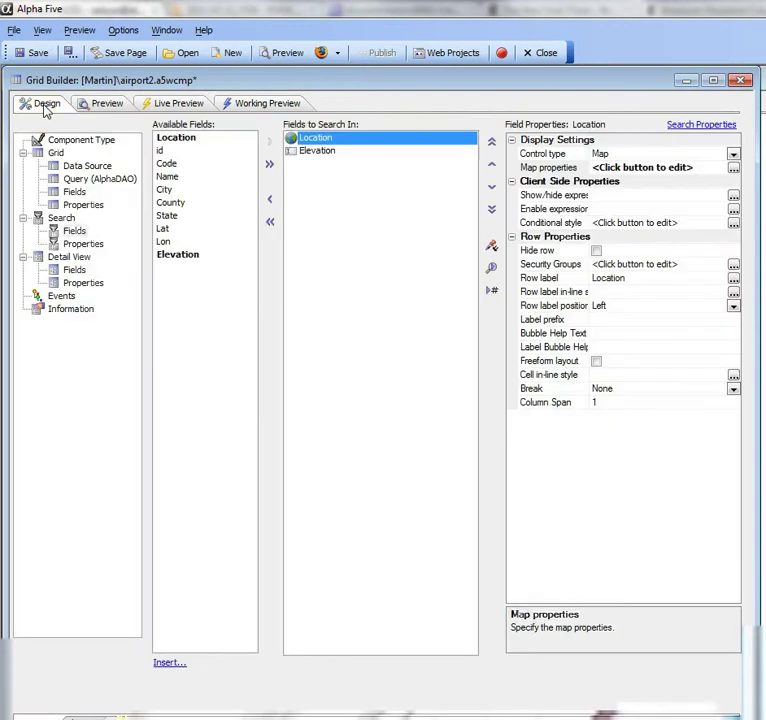
{"action": "left_click", "coordinate": [87, 207]}
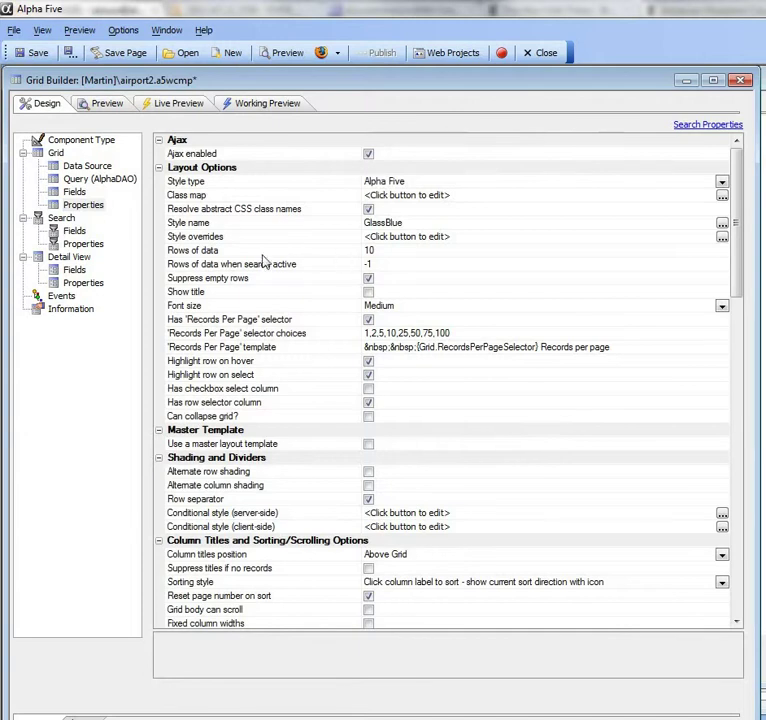
{"action": "left_click", "coordinate": [228, 267]}
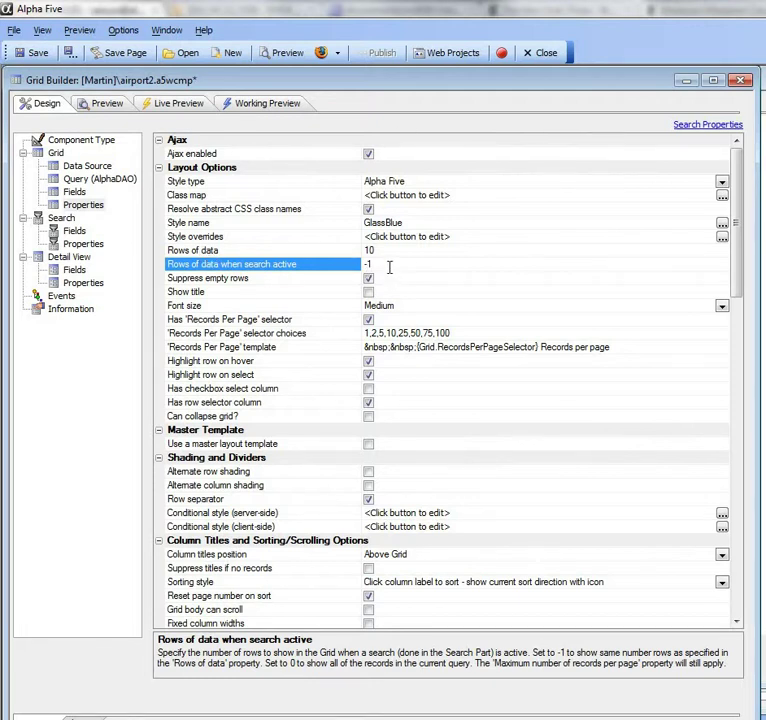
{"action": "type", "text": "0"}
{"action": "left_click", "coordinate": [345, 281]}
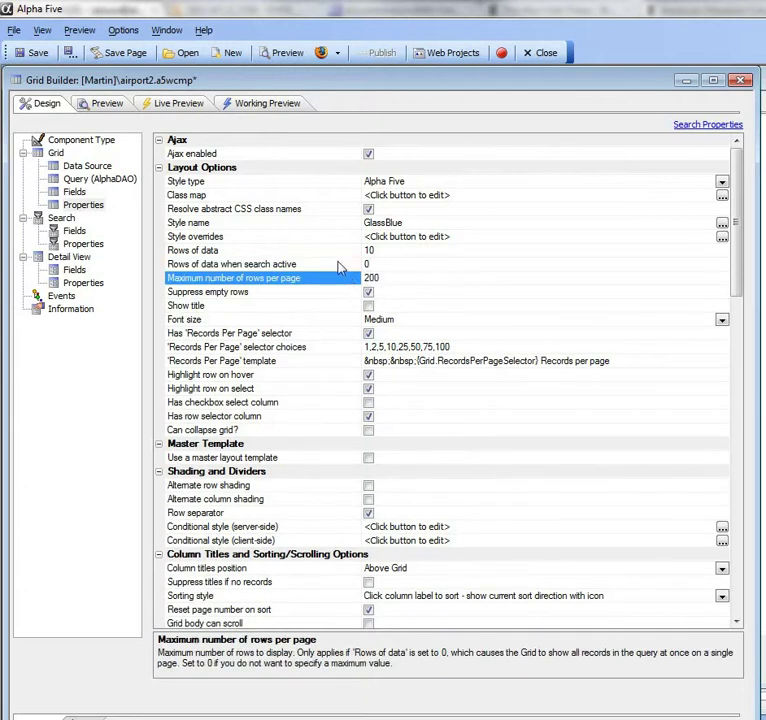
{"action": "left_click", "coordinate": [368, 292]}
{"action": "left_click", "coordinate": [368, 292]}
Preview the grid again and search within a four-point polygon through Niles, Carol Stream, Romeoville and Lansing.
{"action": "left_click", "coordinate": [277, 54]}
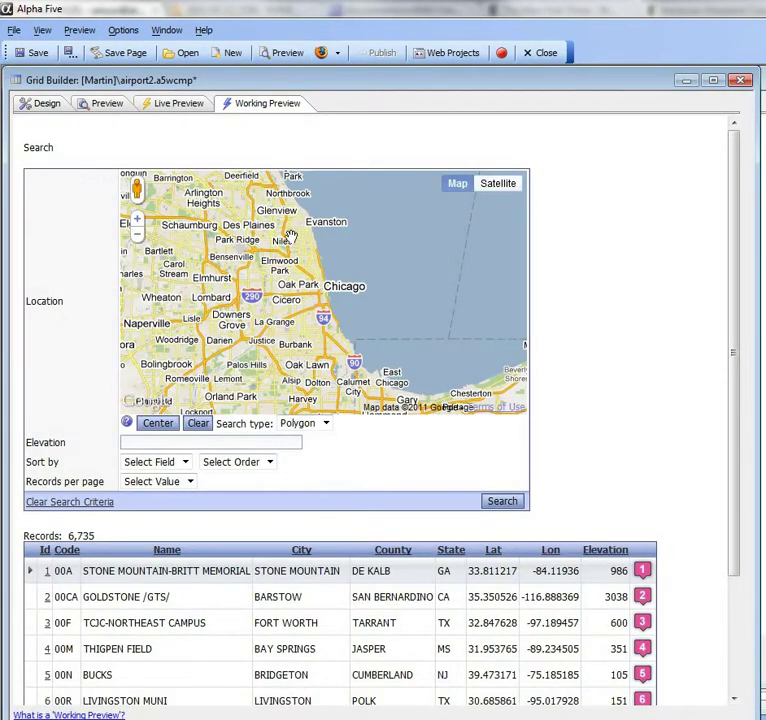
{"action": "left_click", "coordinate": [295, 240]}
{"action": "left_click", "coordinate": [153, 267]}
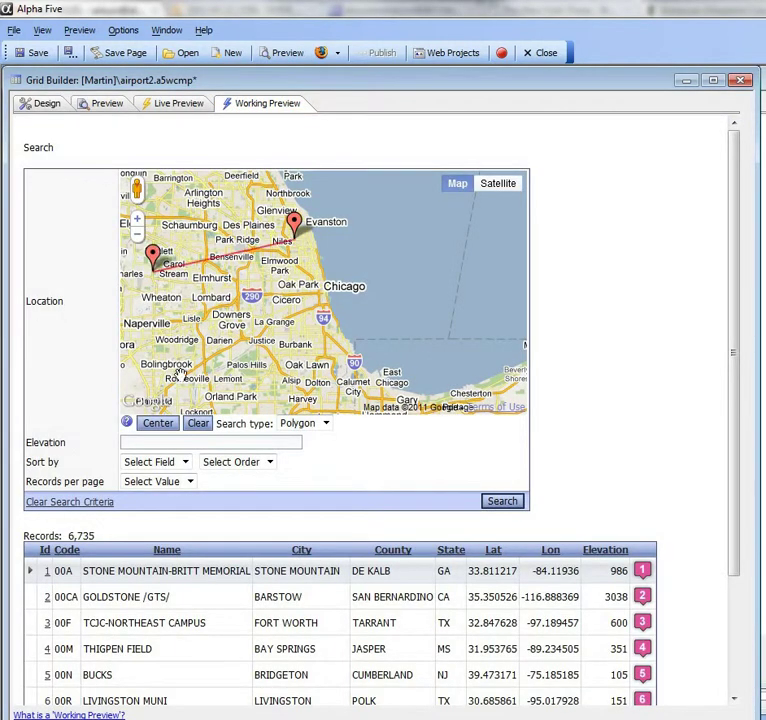
{"action": "left_click", "coordinate": [176, 378]}
{"action": "left_click_drag", "start_coordinate": [335, 395], "coordinate": [333, 308]}
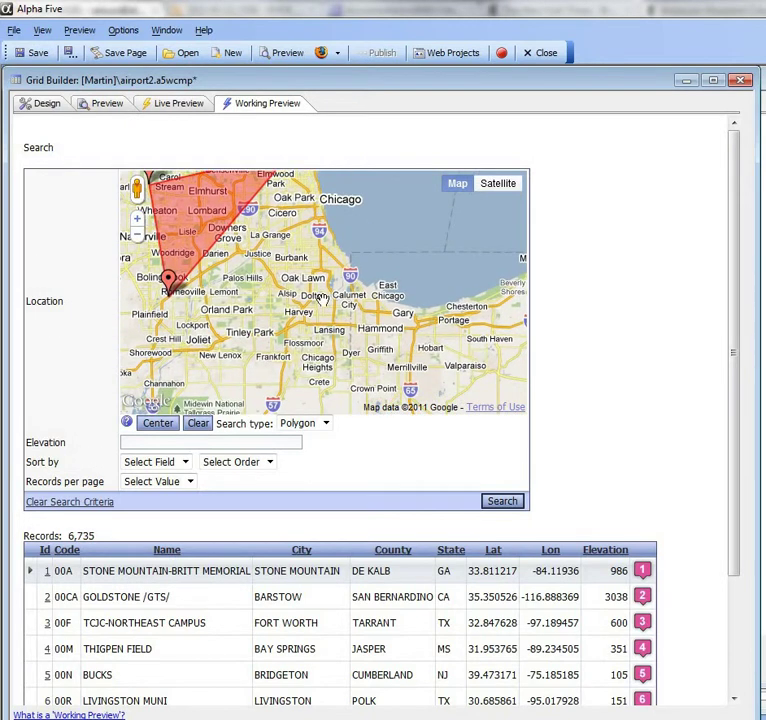
{"action": "left_click", "coordinate": [336, 331]}
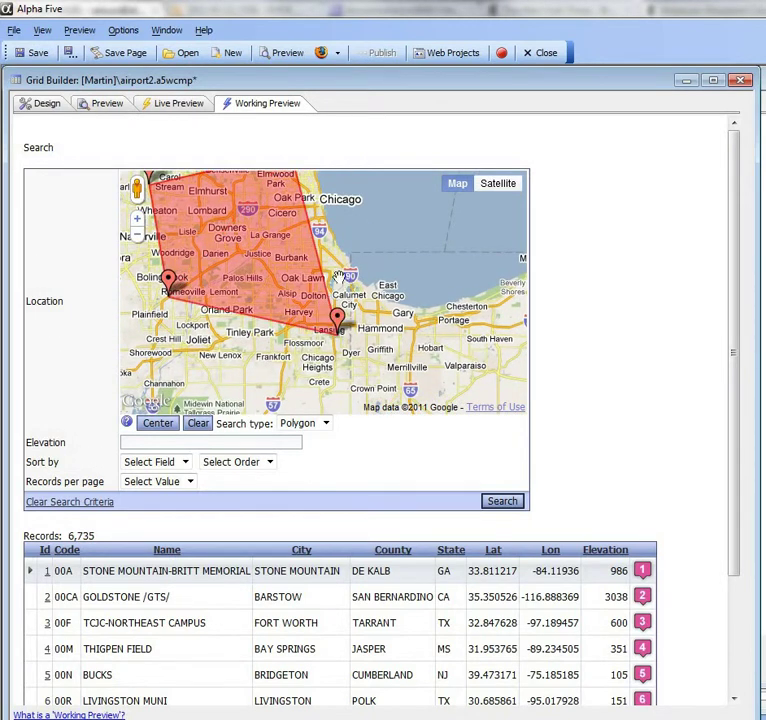
{"action": "left_click", "coordinate": [506, 502]}
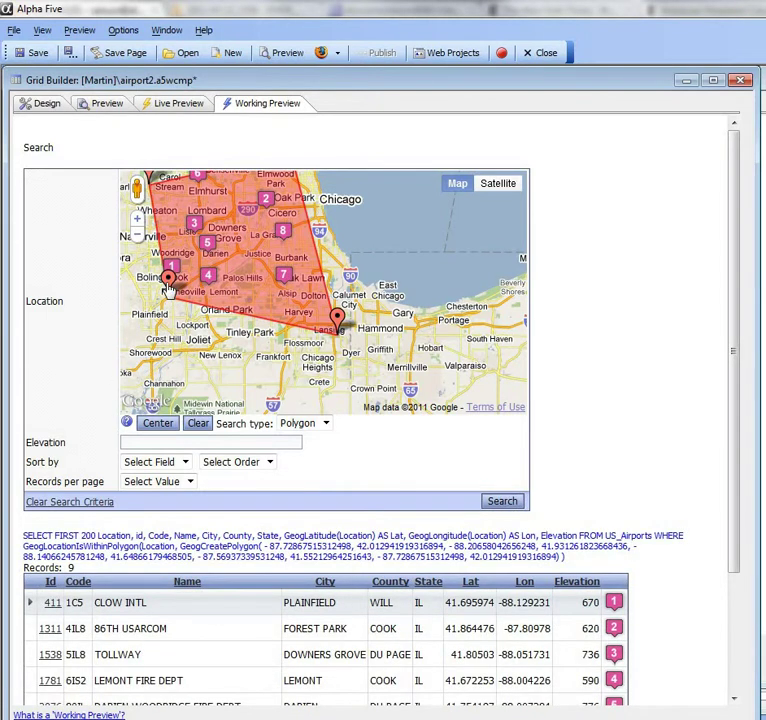
Extend the polygon by moving its Romeoville vertex far west past Mendota, rerun the search and examine the complete result list.
{"action": "left_click_drag", "start_coordinate": [146, 321], "coordinate": [330, 330]}
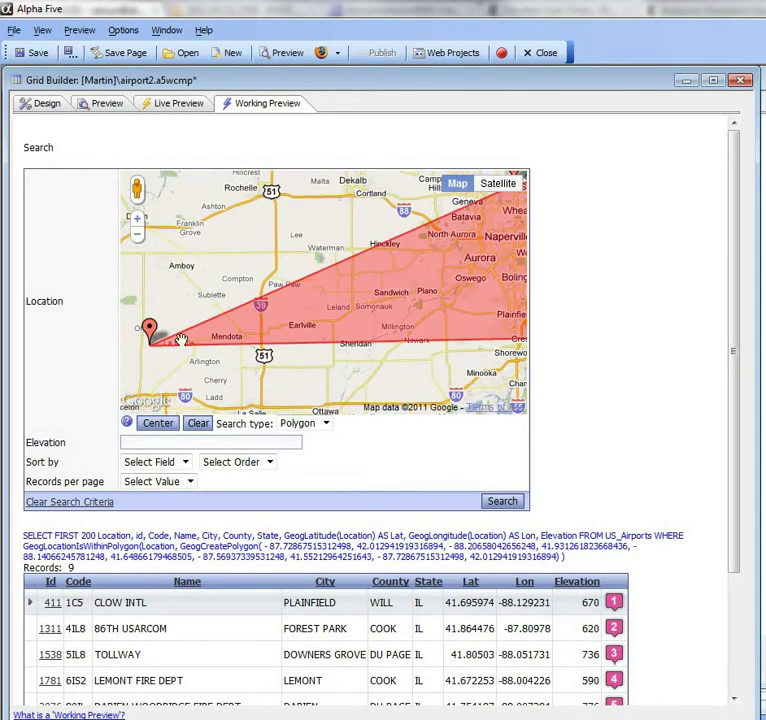
{"action": "left_click", "coordinate": [498, 503]}
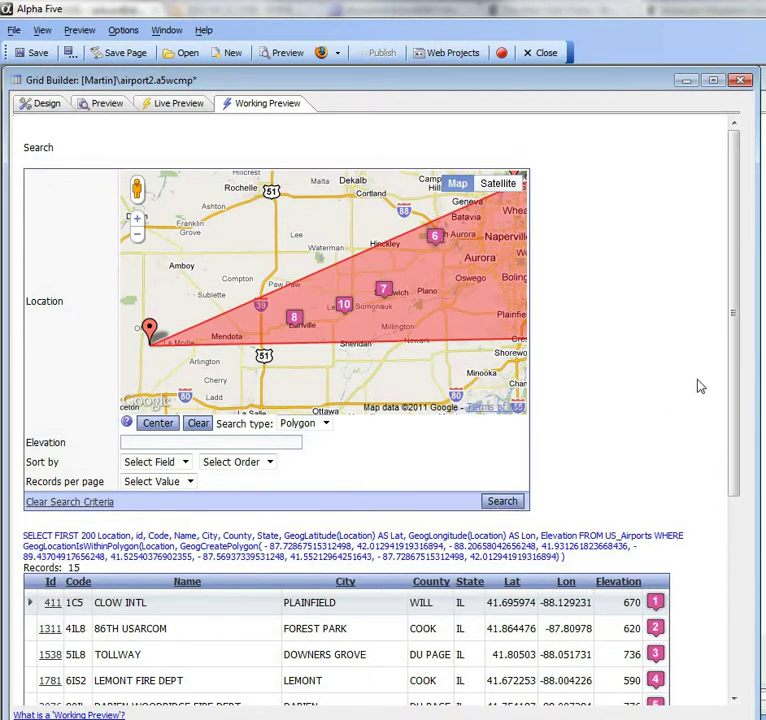
{"action": "left_click_drag", "start_coordinate": [732, 313], "coordinate": [745, 525]}
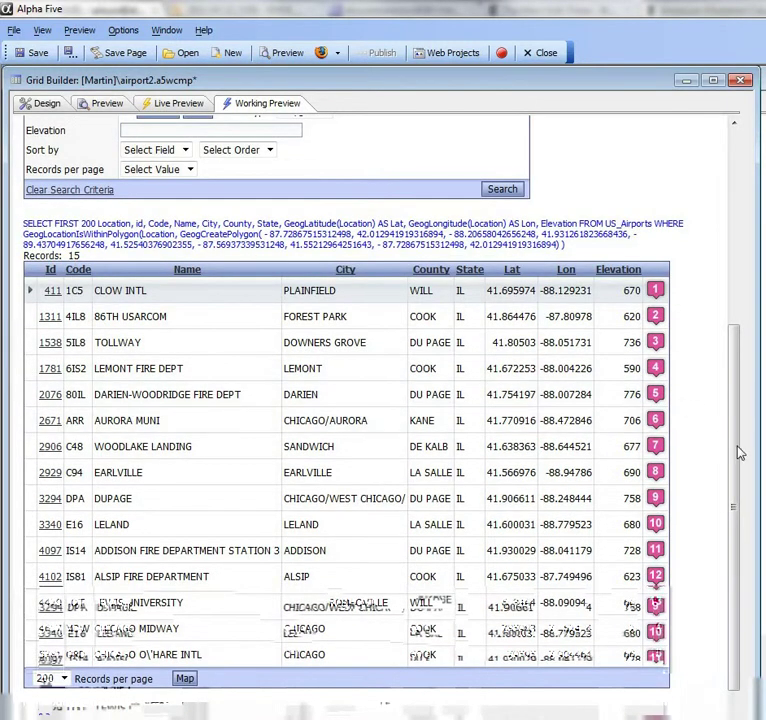
Pan the result map back toward Chicago, check the Detail View of marker 3 near Downers Grove, and close it.
{"action": "left_click_drag", "start_coordinate": [738, 453], "coordinate": [722, 274]}
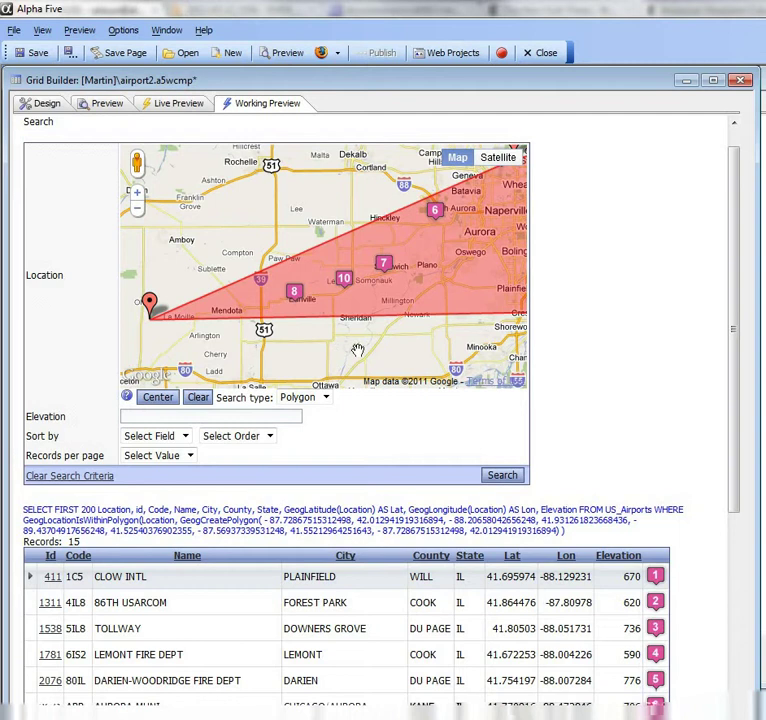
{"action": "left_click_drag", "start_coordinate": [357, 350], "coordinate": [165, 383]}
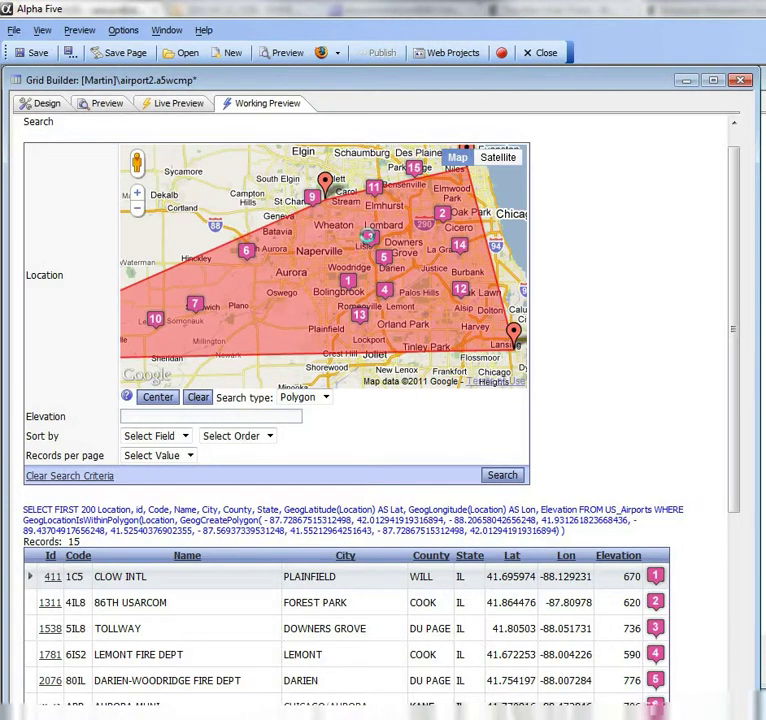
{"action": "left_click", "coordinate": [369, 238]}
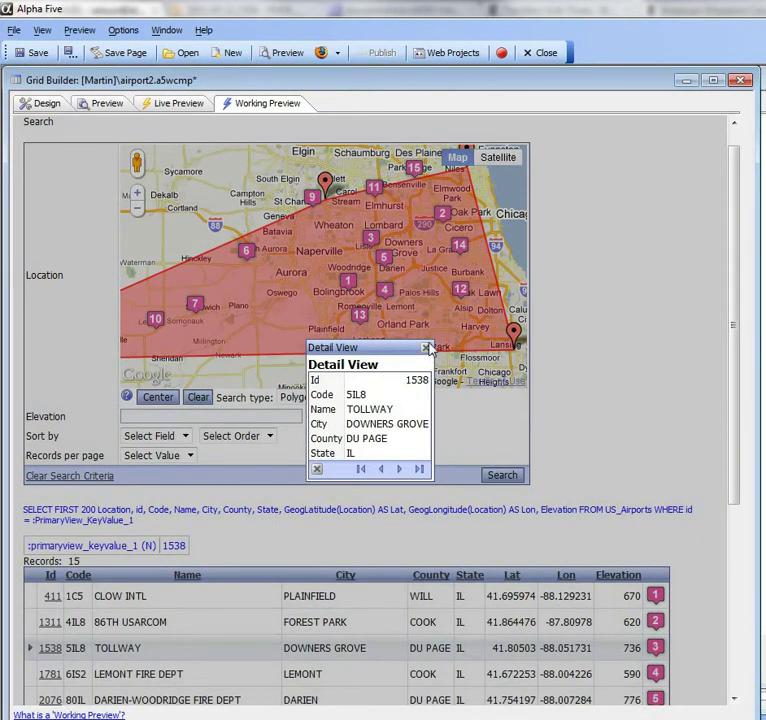
{"action": "left_click", "coordinate": [428, 348]}
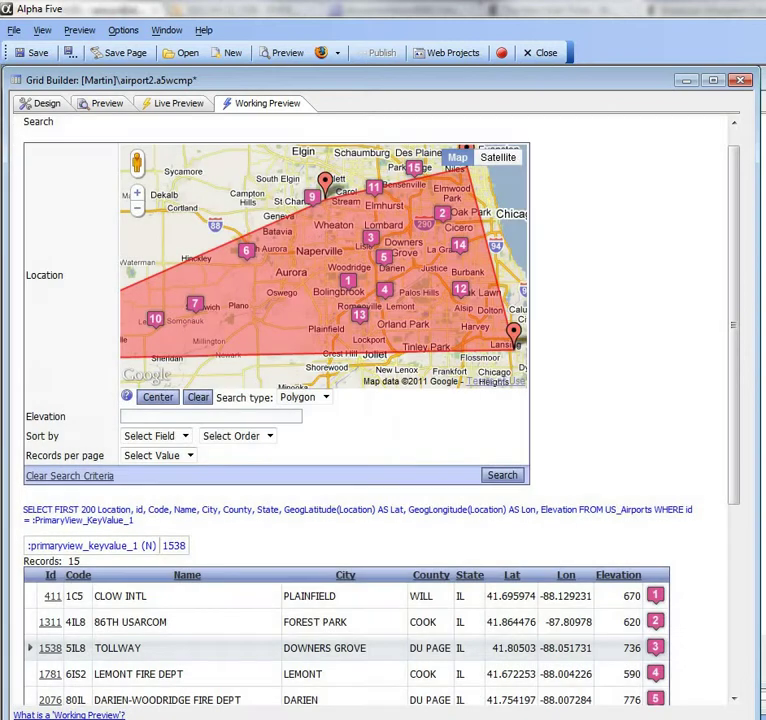
In the map properties of the Location search field, set the marker click action to Custom action.
{"action": "left_click", "coordinate": [29, 107]}
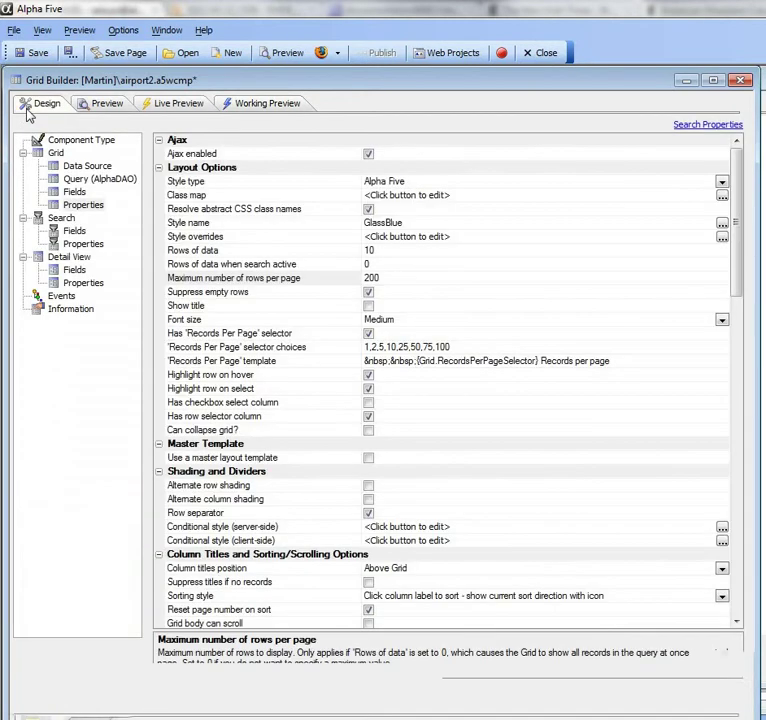
{"action": "left_click", "coordinate": [74, 231]}
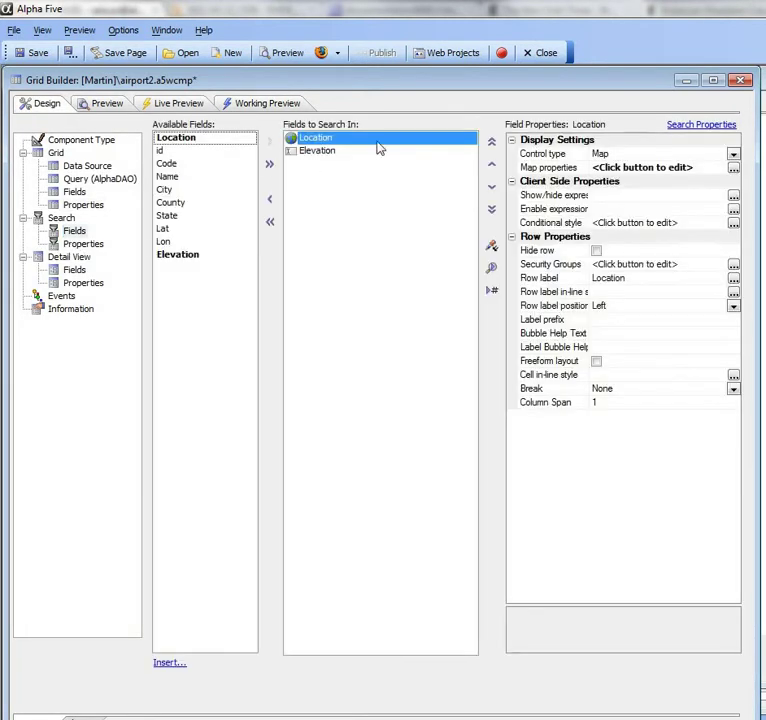
{"action": "left_click", "coordinate": [734, 170]}
{"action": "left_click_drag", "start_coordinate": [612, 104], "coordinate": [260, 72]}
{"action": "left_click", "coordinate": [216, 266]}
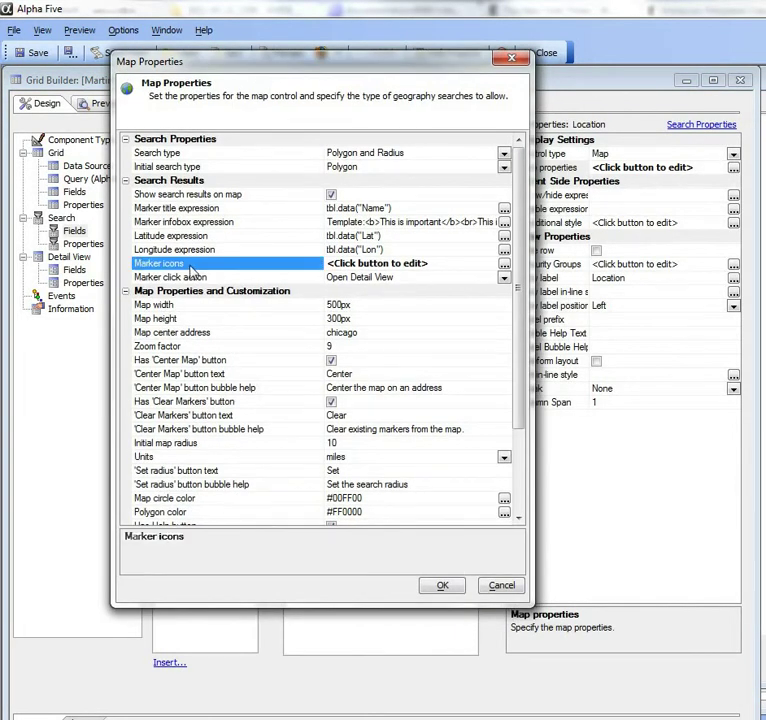
{"action": "left_click", "coordinate": [312, 279]}
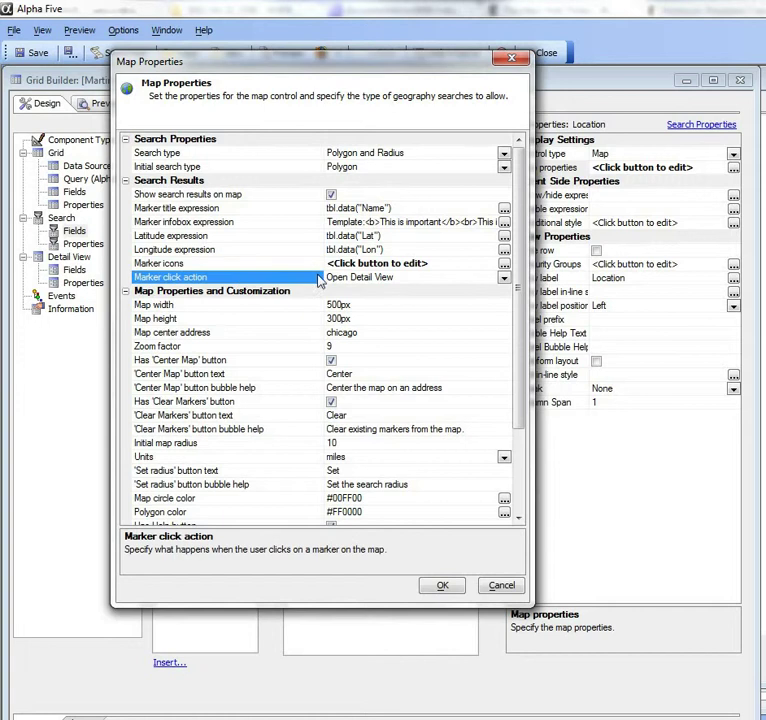
{"action": "left_click", "coordinate": [504, 280]}
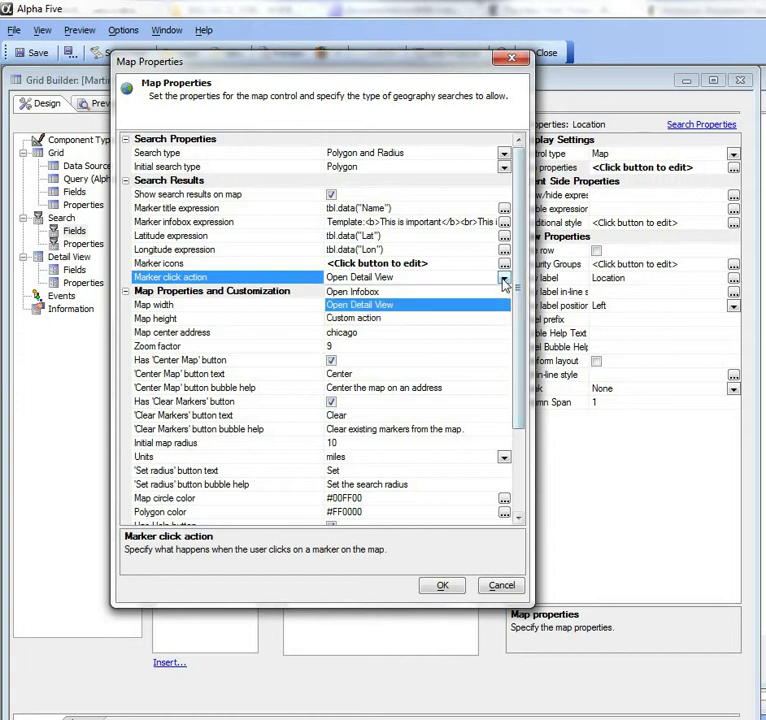
{"action": "left_click", "coordinate": [352, 320]}
Review the JavaScript variables available to the custom marker action and accept alert(rowNumber); as its script and the map properties.
{"action": "left_click", "coordinate": [403, 291]}
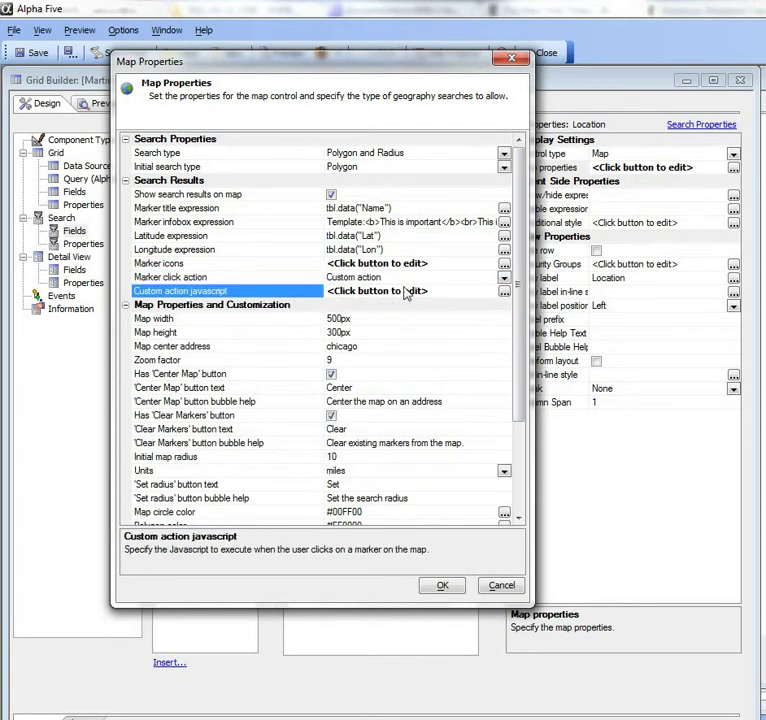
{"action": "left_click", "coordinate": [504, 291]}
{"action": "left_click_drag", "start_coordinate": [481, 247], "coordinate": [238, 186]}
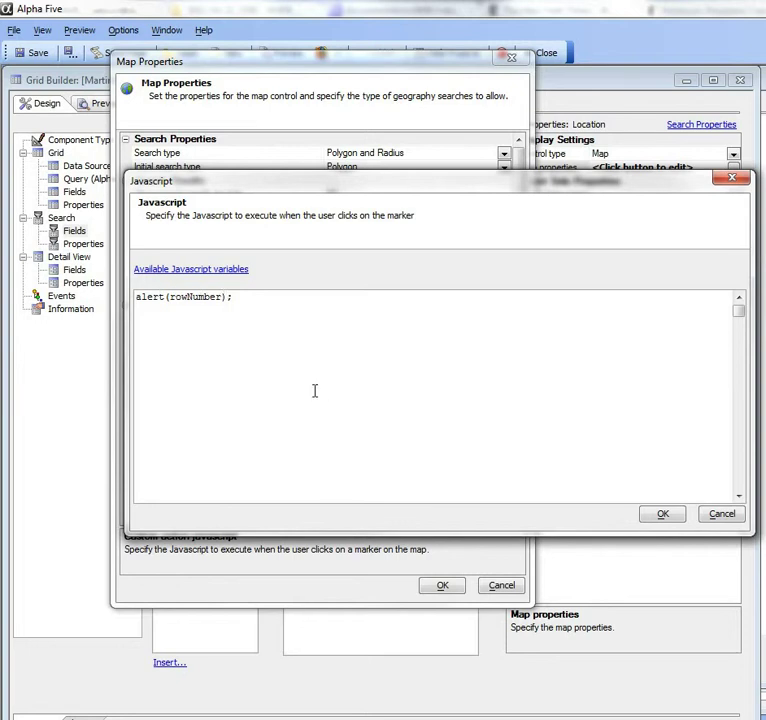
{"action": "left_click", "coordinate": [186, 270]}
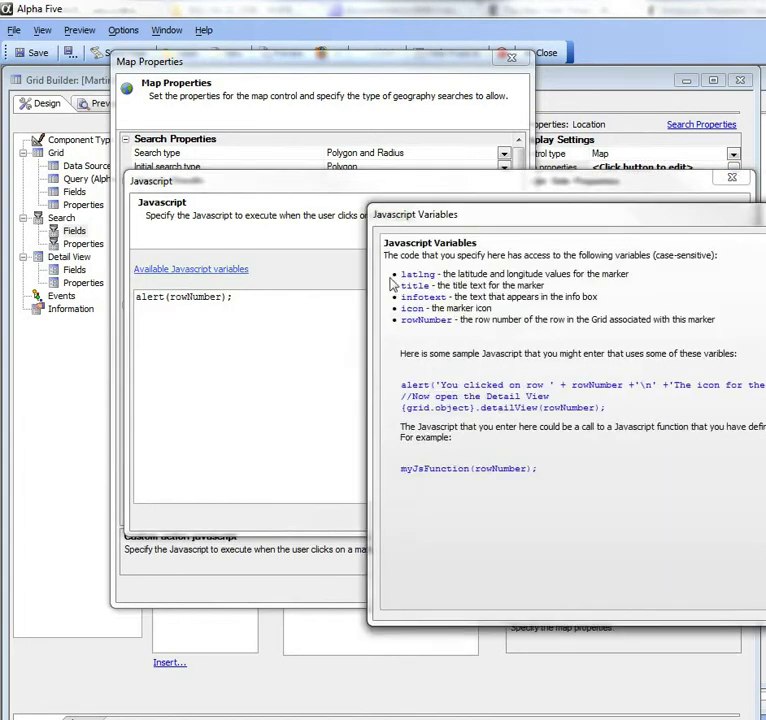
{"action": "left_click_drag", "start_coordinate": [455, 218], "coordinate": [246, 195]}
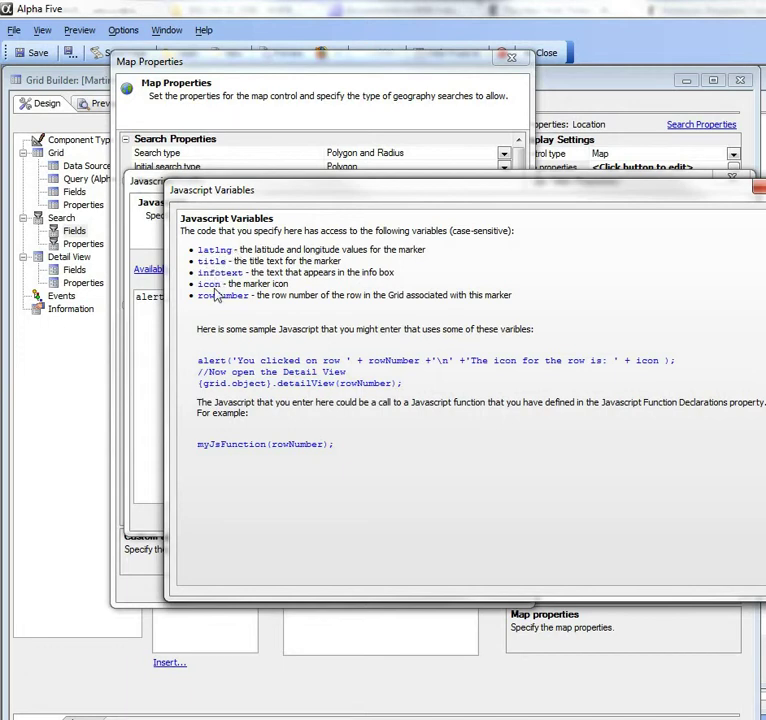
{"action": "left_click_drag", "start_coordinate": [373, 193], "coordinate": [354, 173]}
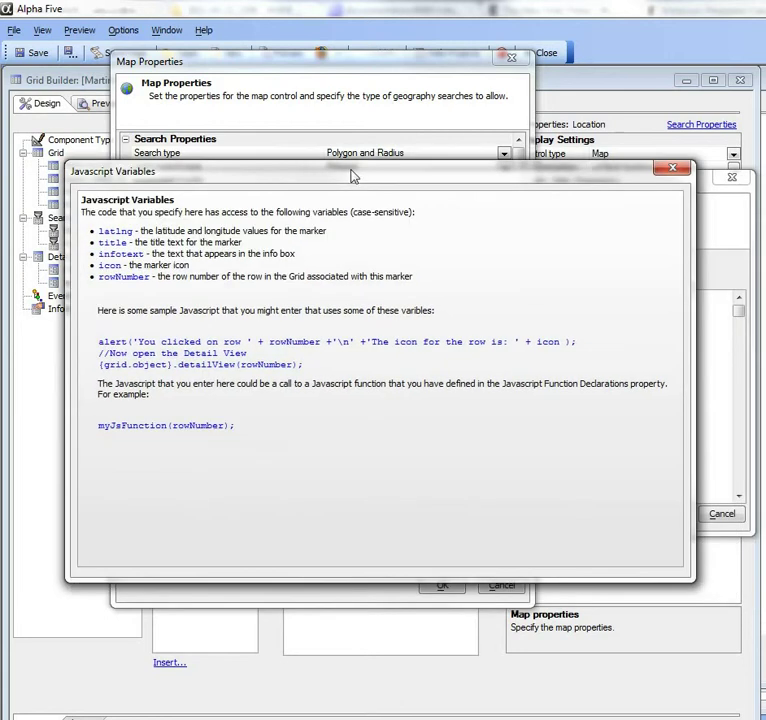
{"action": "left_click", "coordinate": [686, 171]}
{"action": "left_click", "coordinate": [662, 514]}
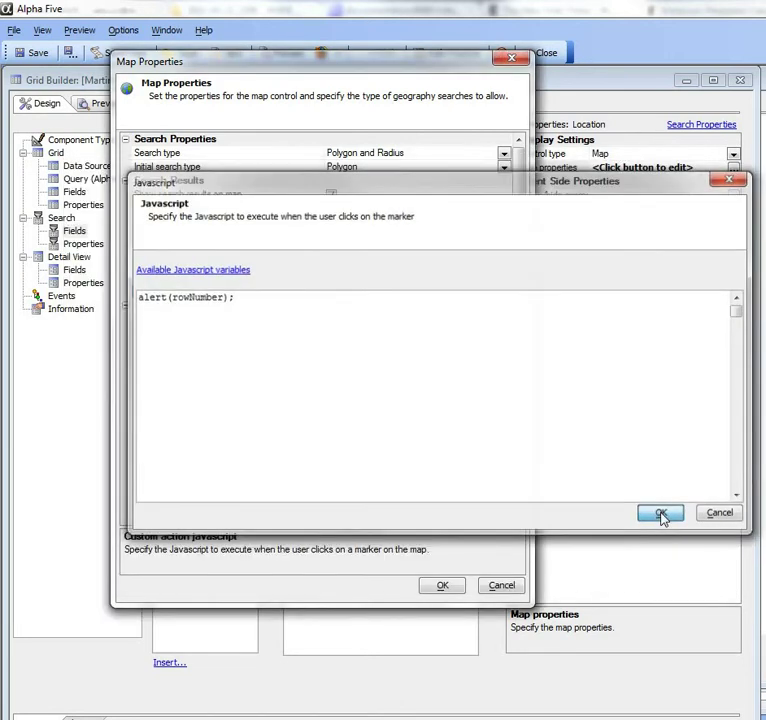
{"action": "left_click", "coordinate": [499, 585]}
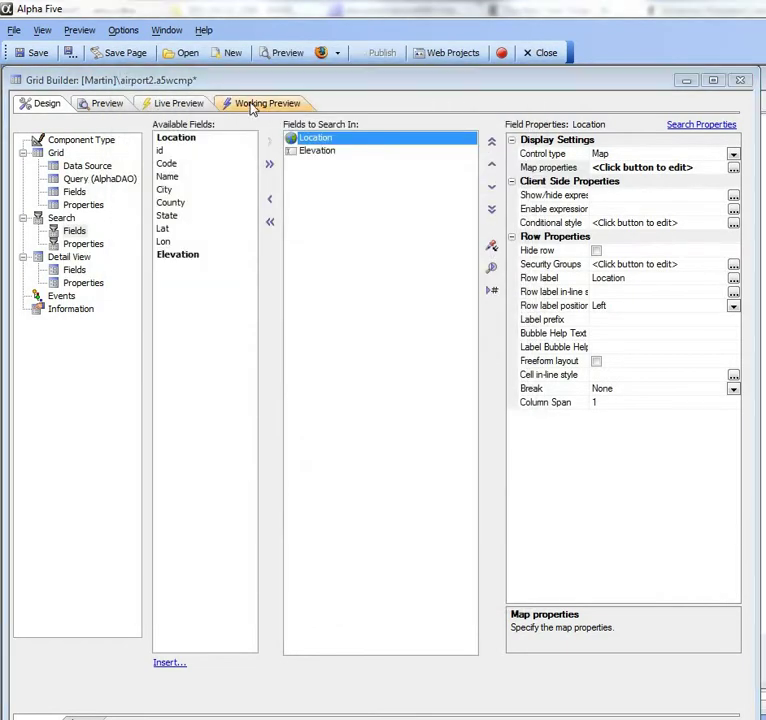
Run the working preview and search within a four-point polygon through Elmwood Park, Wheaton, Romeoville and Oak Lawn.
{"action": "left_click", "coordinate": [253, 106]}
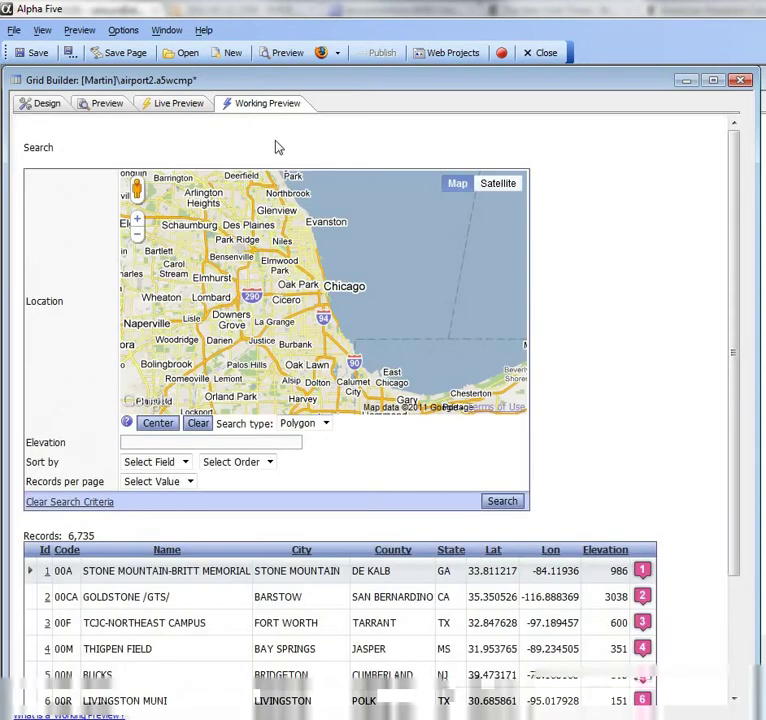
{"action": "left_click", "coordinate": [284, 276]}
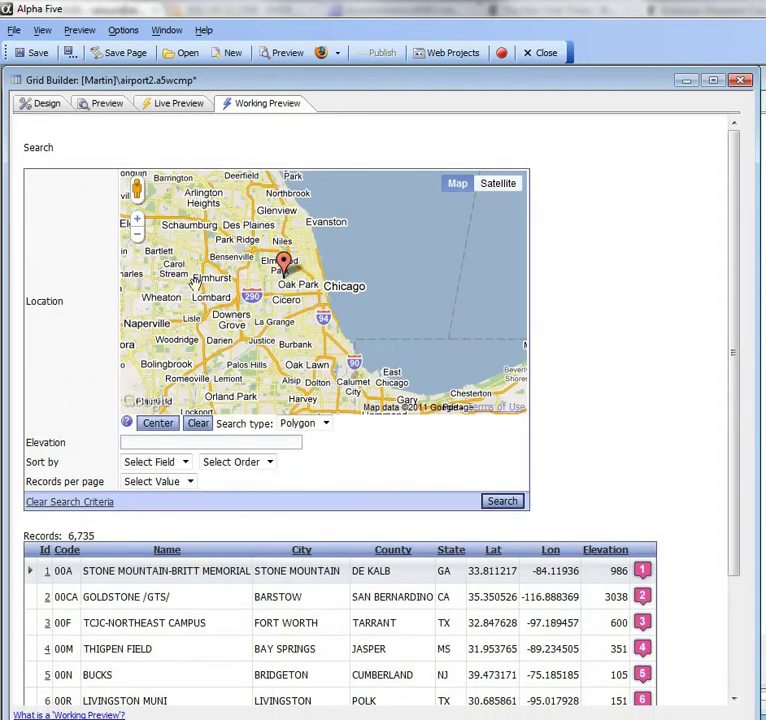
{"action": "left_click", "coordinate": [172, 282]}
{"action": "left_click", "coordinate": [205, 370]}
{"action": "left_click", "coordinate": [296, 357]}
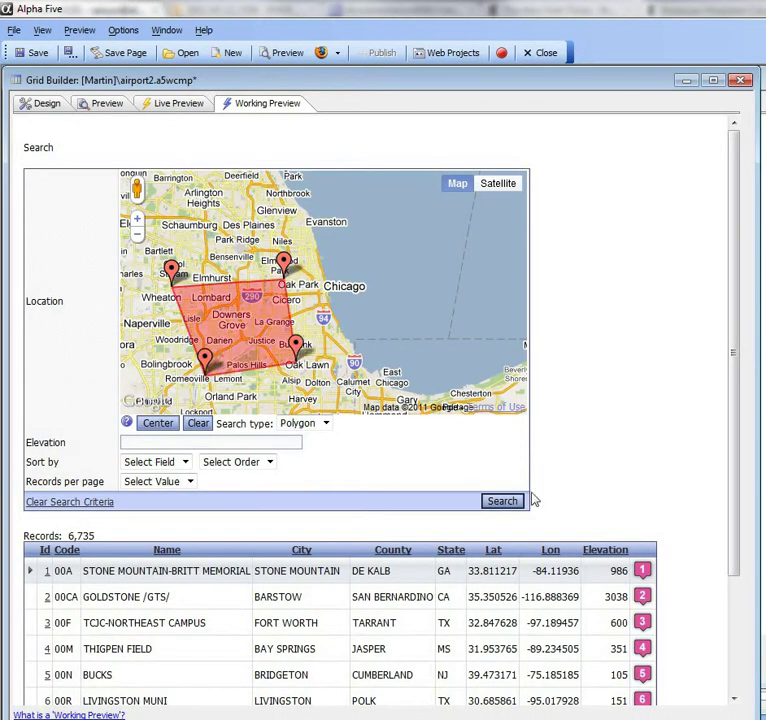
{"action": "left_click", "coordinate": [499, 500]}
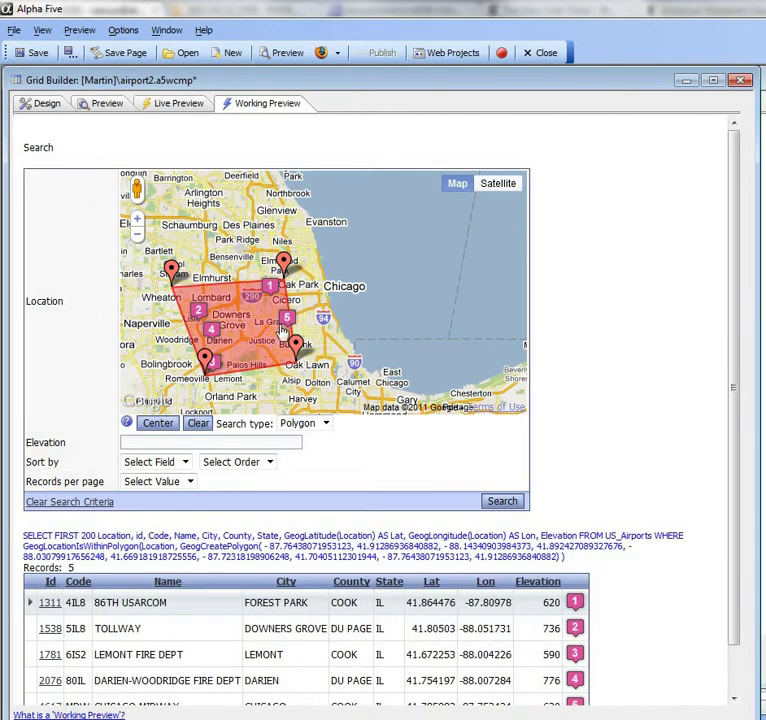
Test the custom action on map markers 1 and 2, dismiss their alerts, and compare the markers with the result rows.
{"action": "left_click", "coordinate": [270, 288]}
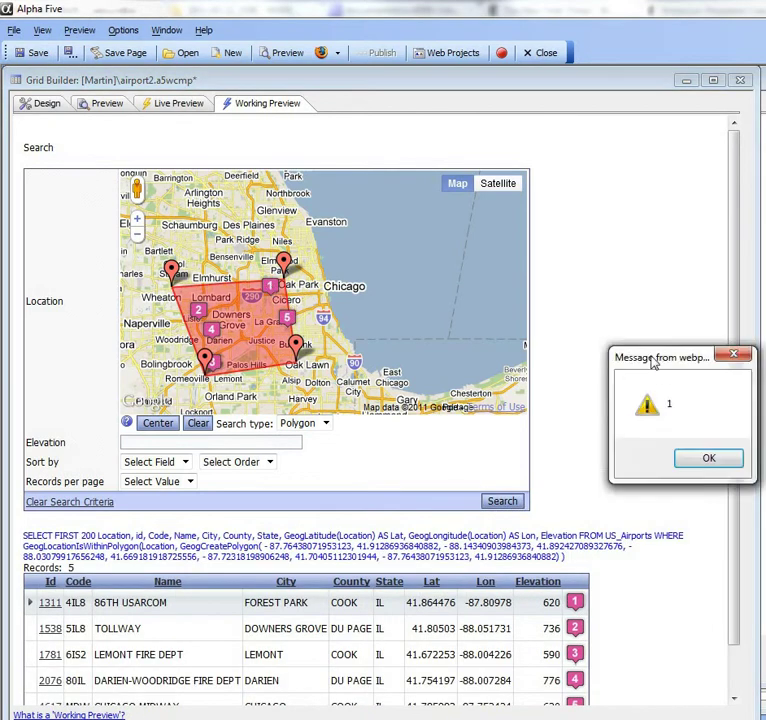
{"action": "left_click_drag", "start_coordinate": [652, 363], "coordinate": [286, 290]}
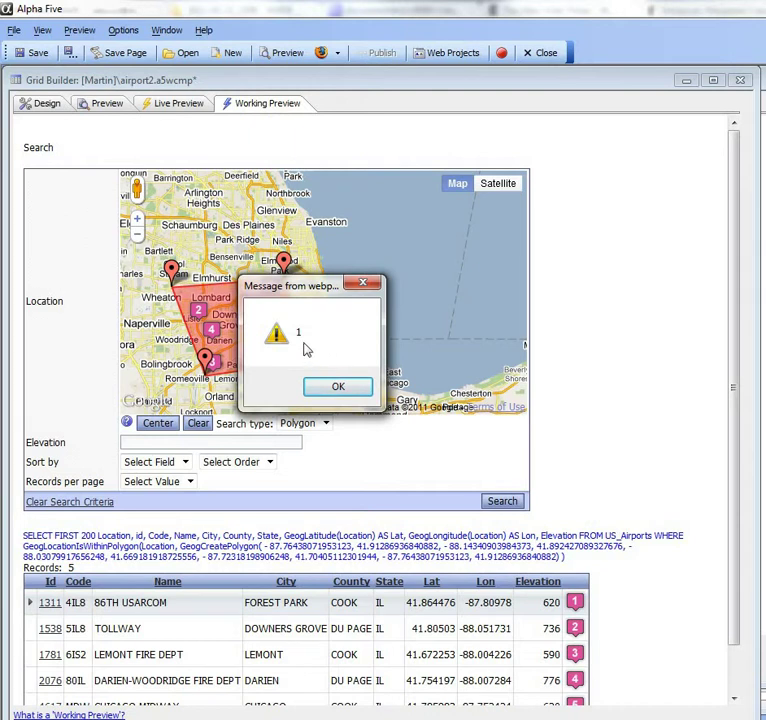
{"action": "left_click", "coordinate": [333, 389]}
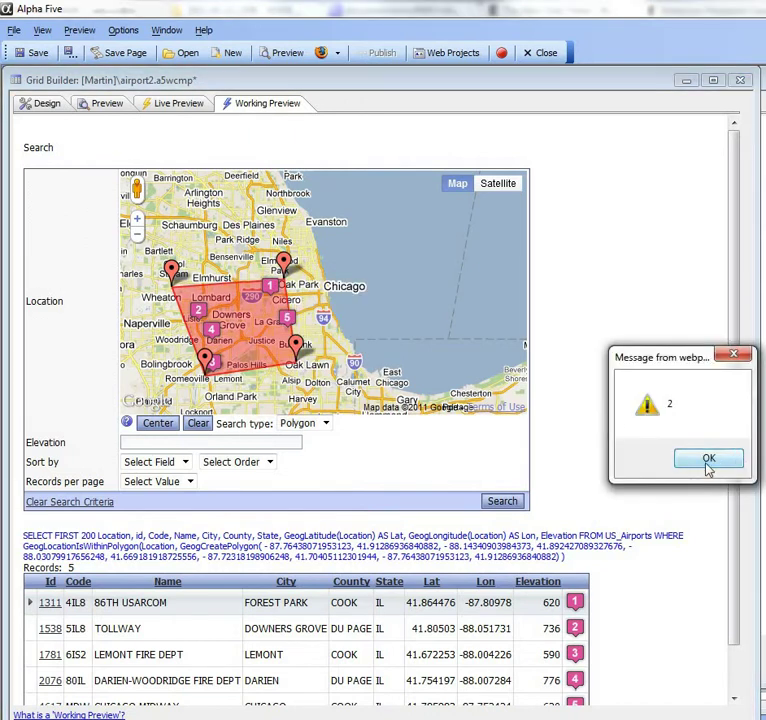
{"action": "left_click", "coordinate": [712, 462]}
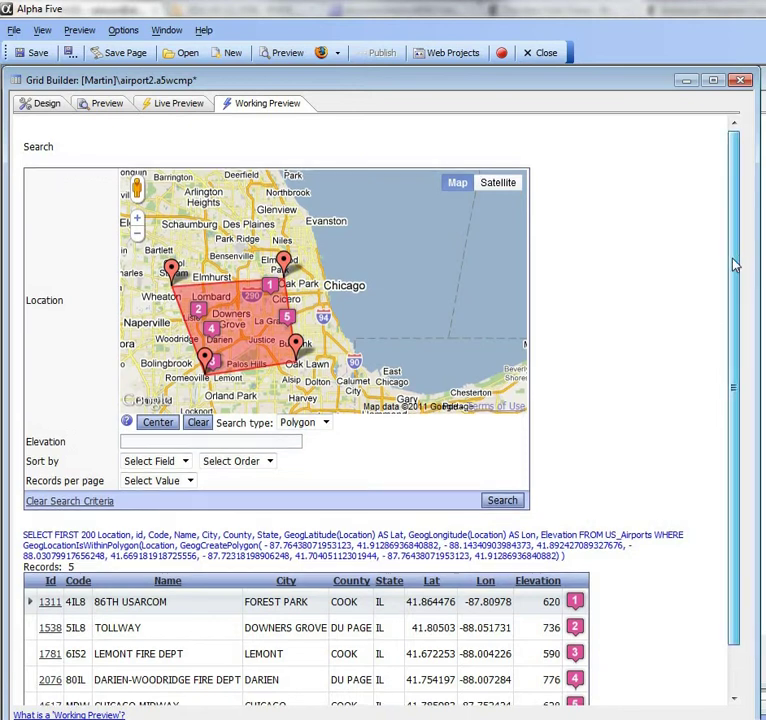
{"action": "left_click_drag", "start_coordinate": [735, 257], "coordinate": [727, 424]}
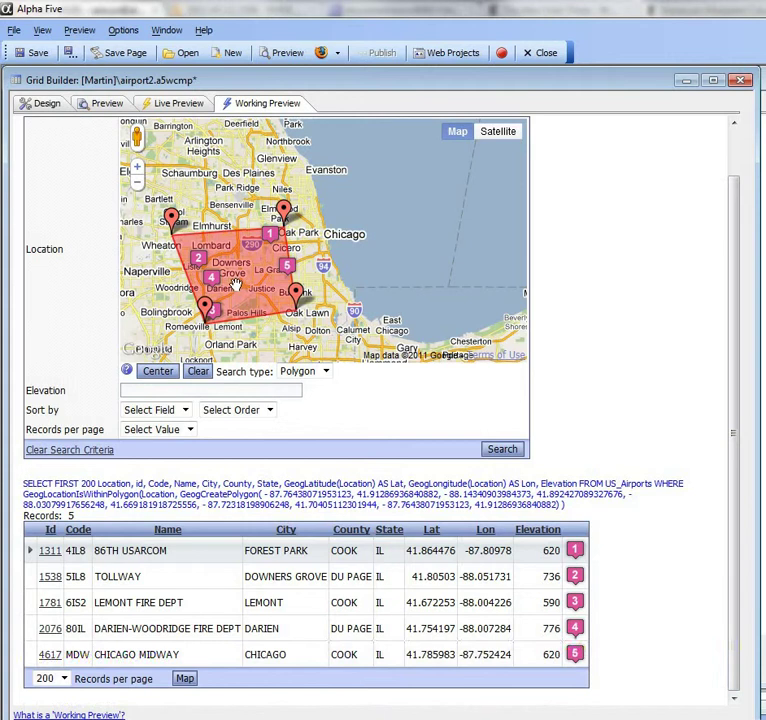
In the grid's field design, look over the insertable special controls without adding one and open the image definition of [Image].1.
{"action": "left_click", "coordinate": [40, 105]}
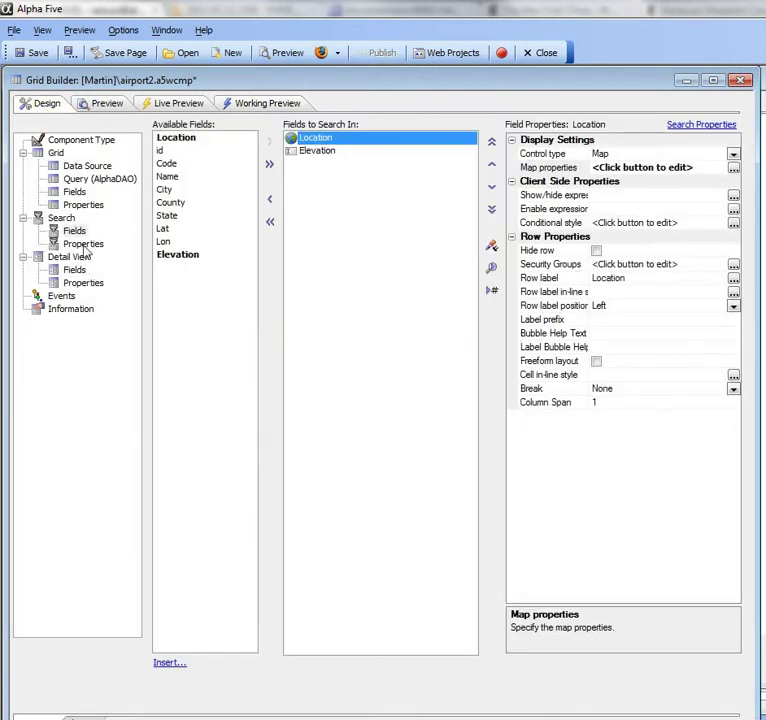
{"action": "left_click", "coordinate": [75, 192]}
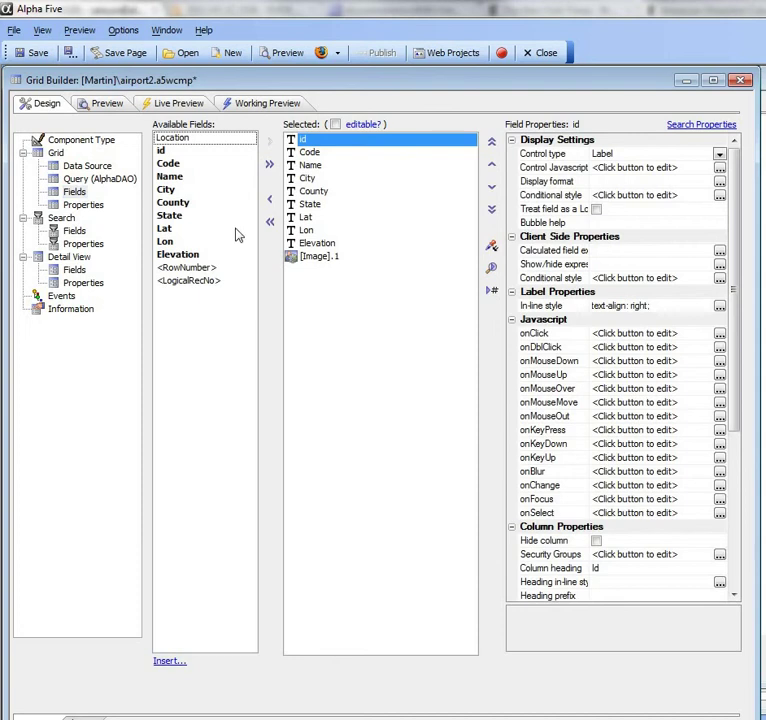
{"action": "left_click", "coordinate": [314, 258]}
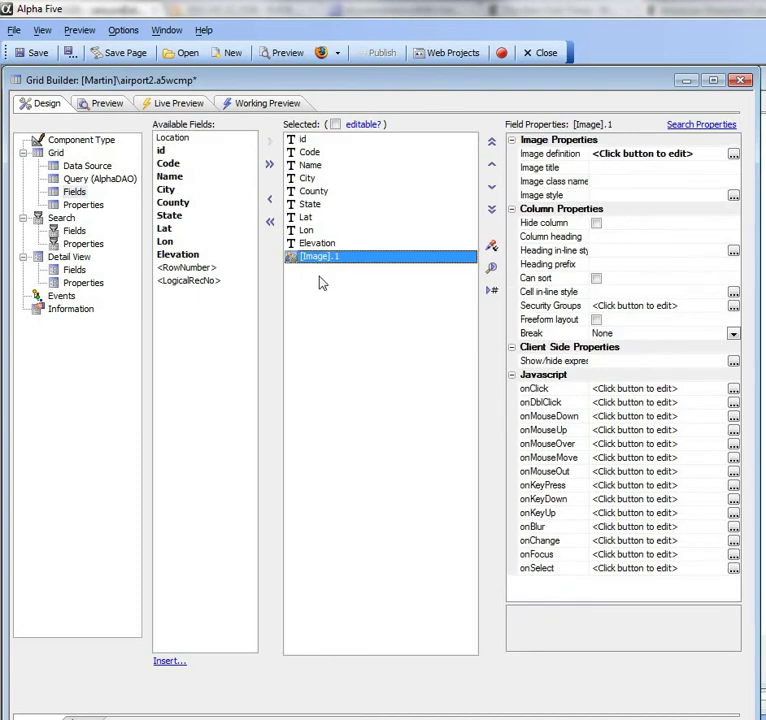
{"action": "left_click", "coordinate": [169, 662]}
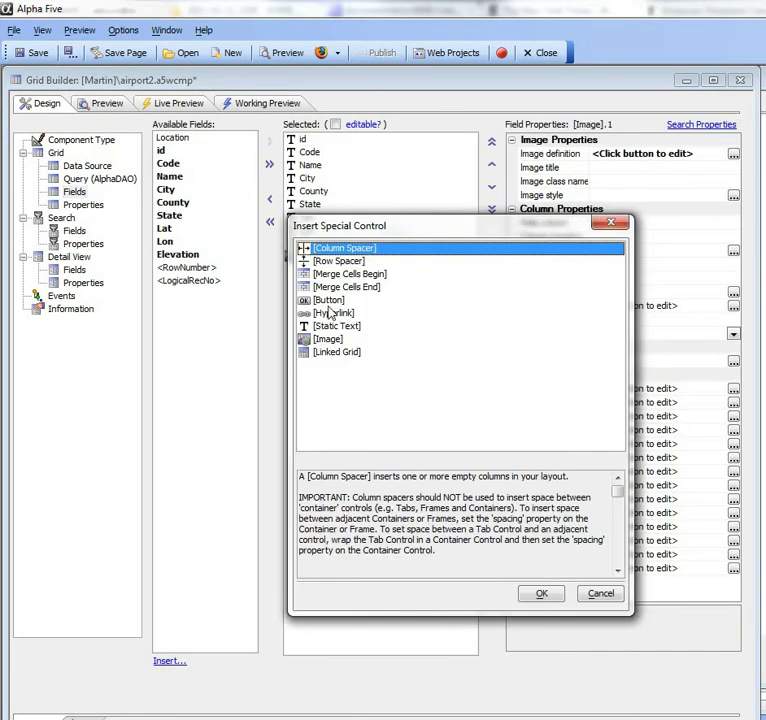
{"action": "left_click", "coordinate": [598, 594]}
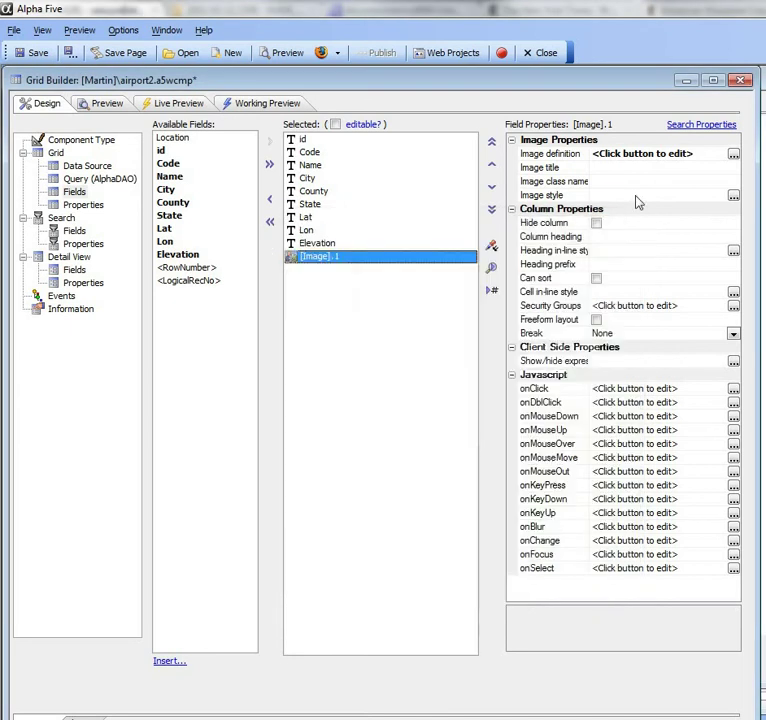
{"action": "left_click", "coordinate": [733, 156]}
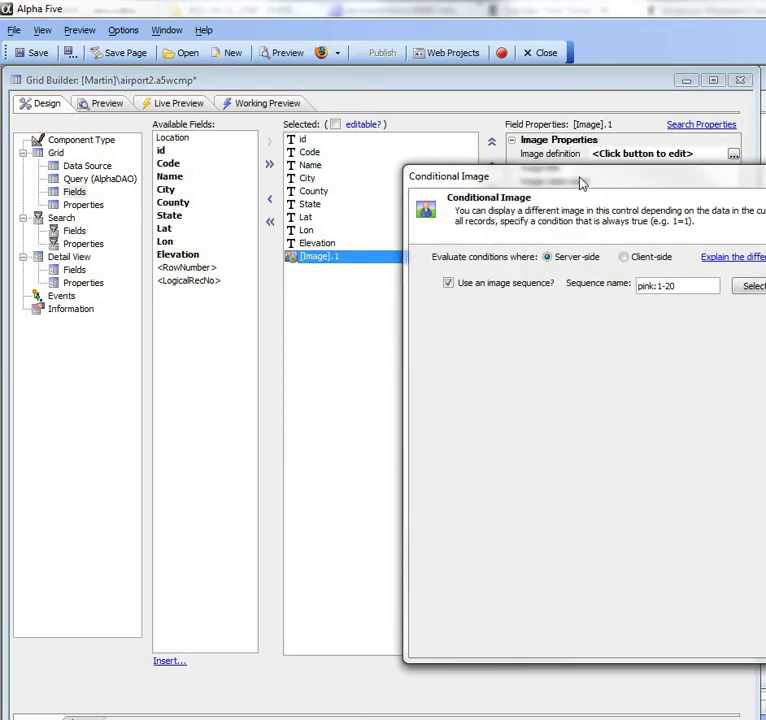